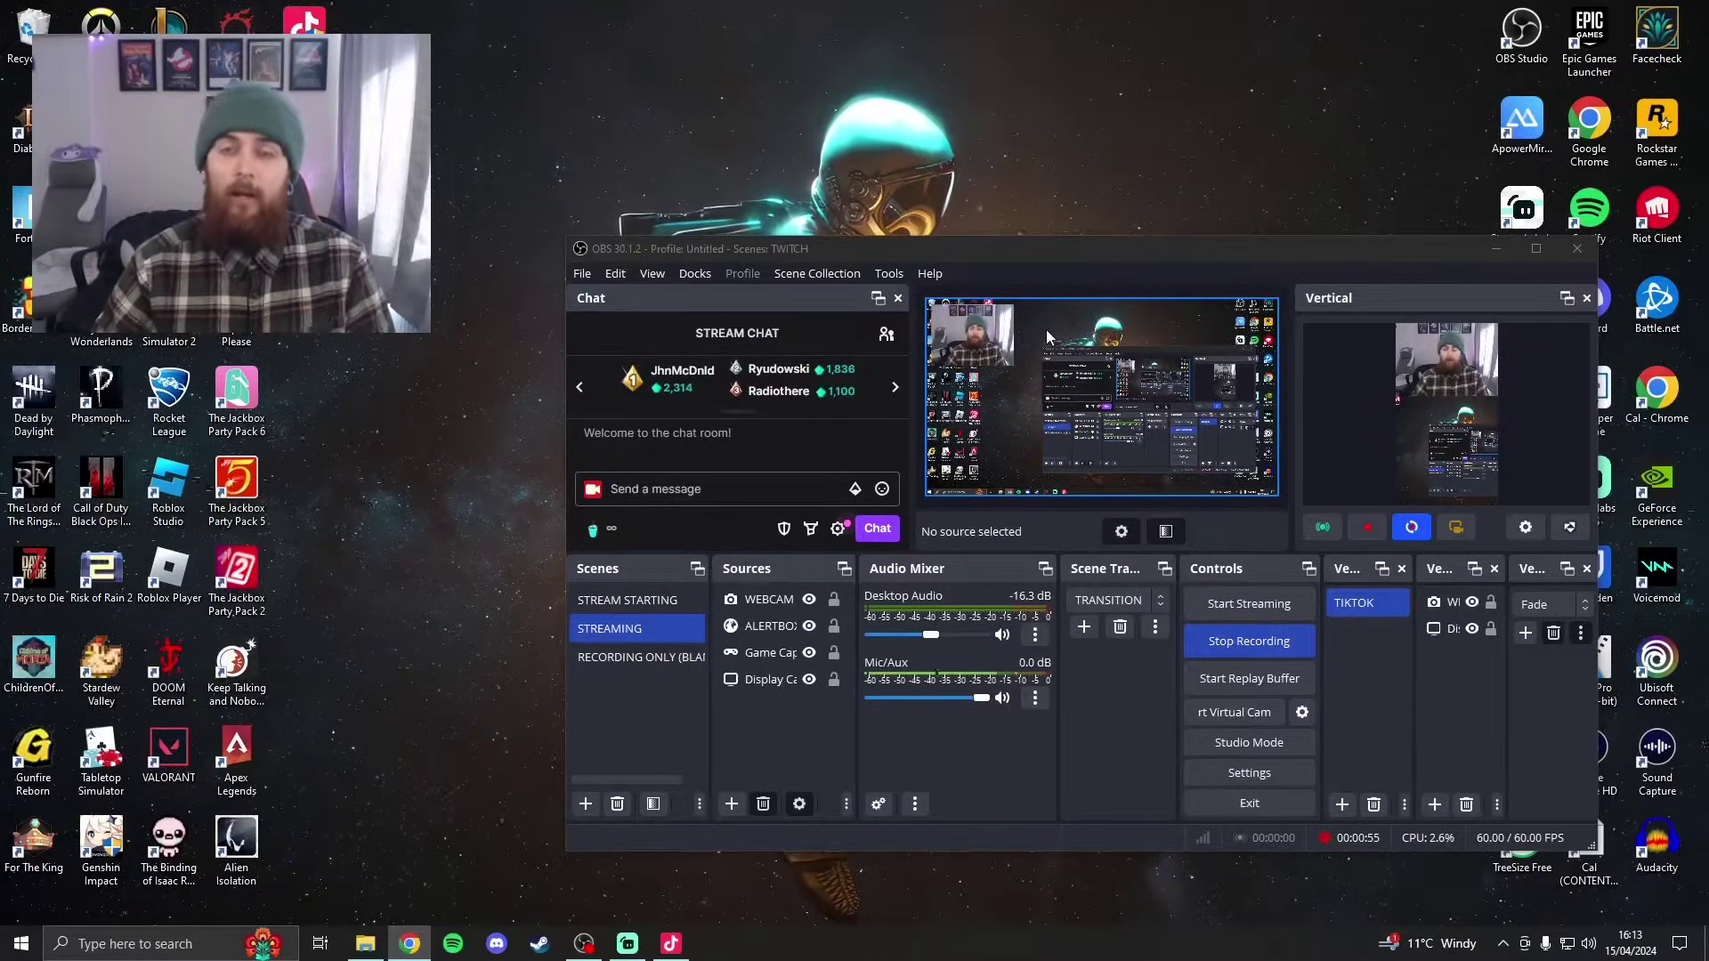
Select the webcam in the vertical preview to start clearing the old TIKTOK setup
left_click(1442, 347)
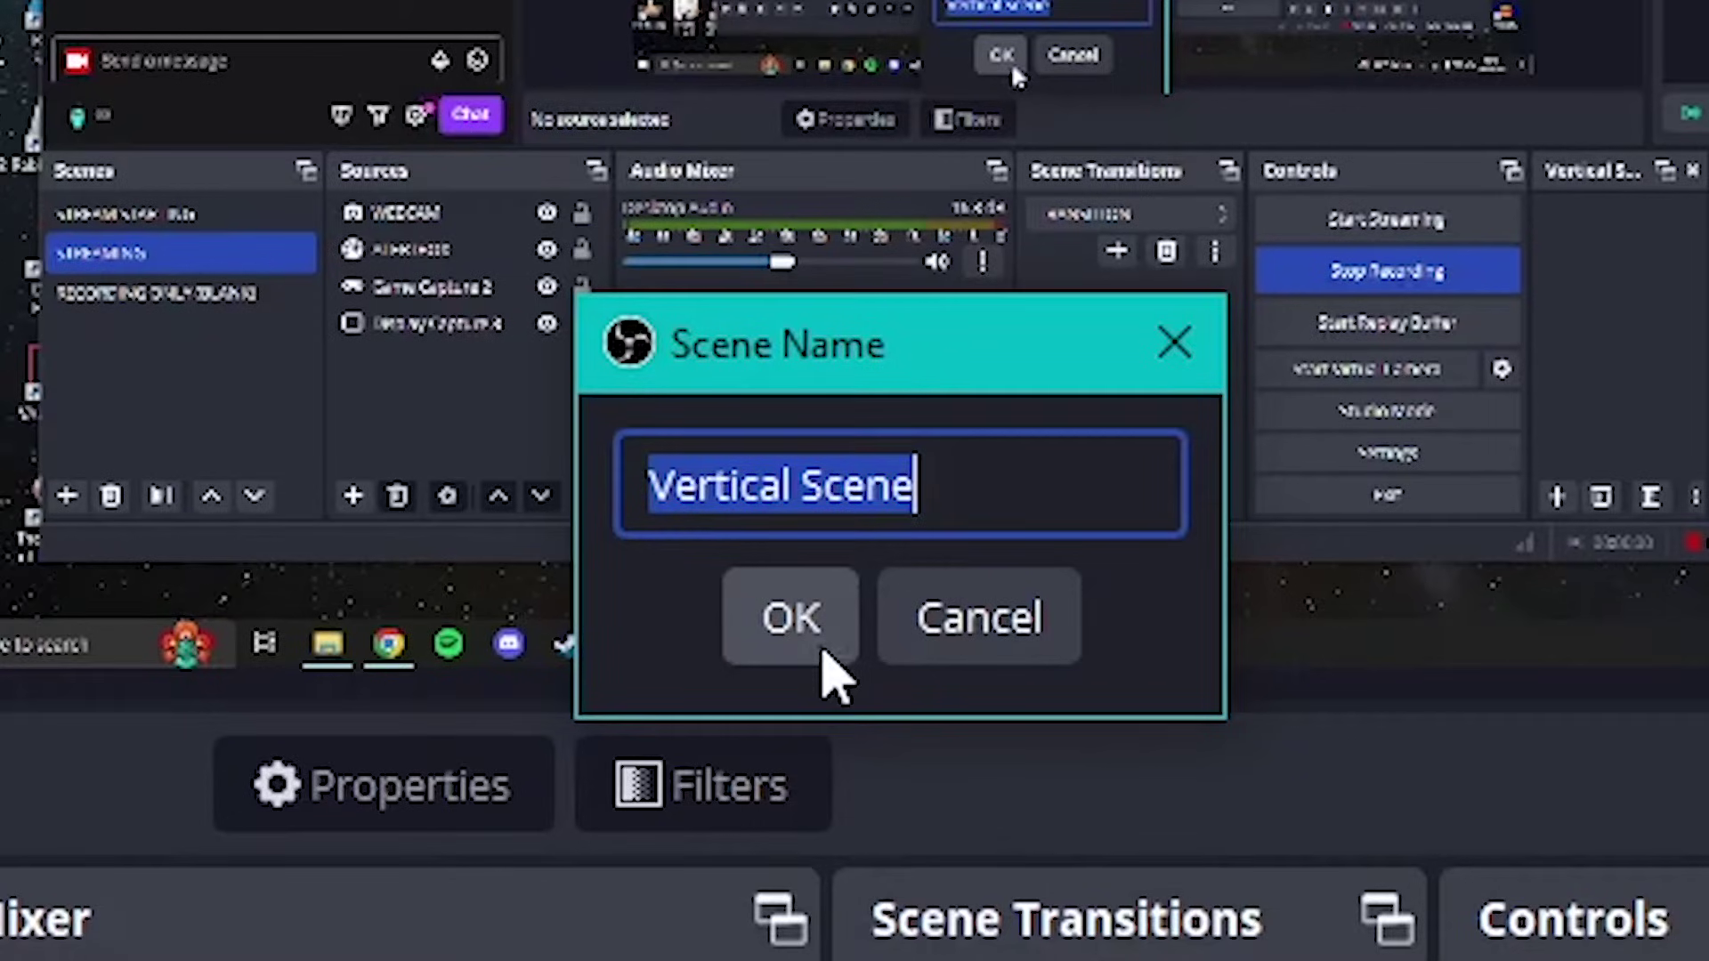
Name the new vertical scene TIKTOK and confirm it
type("TIKTOK")
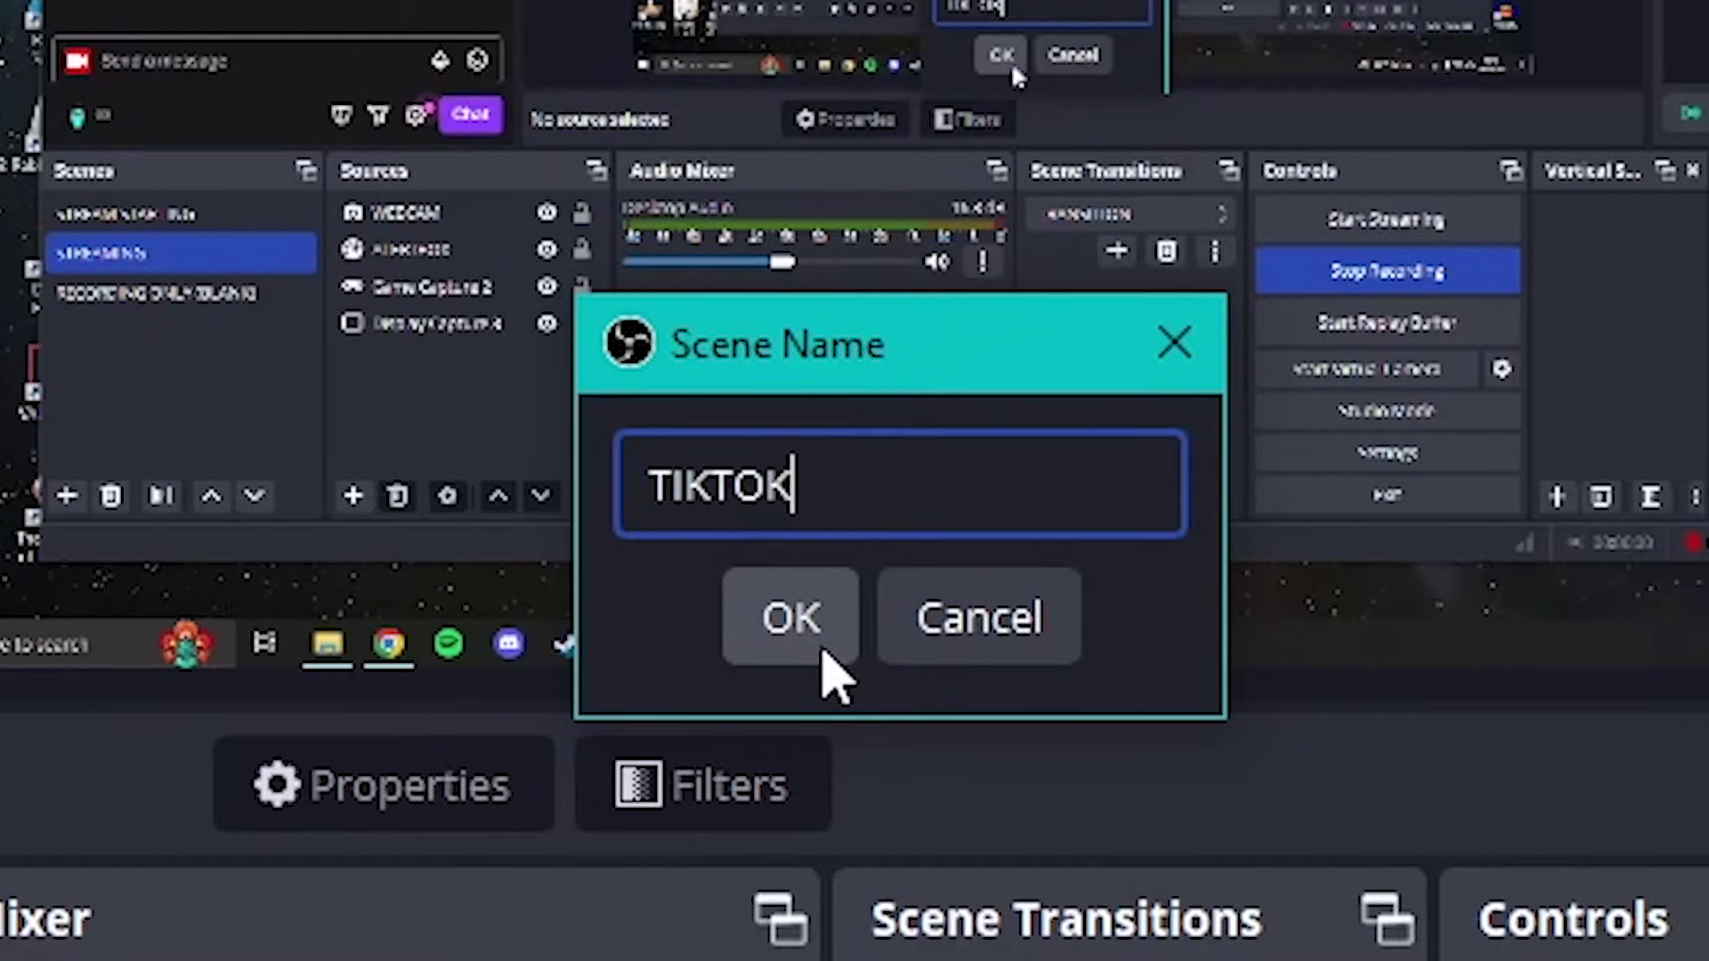
left_click(820, 648)
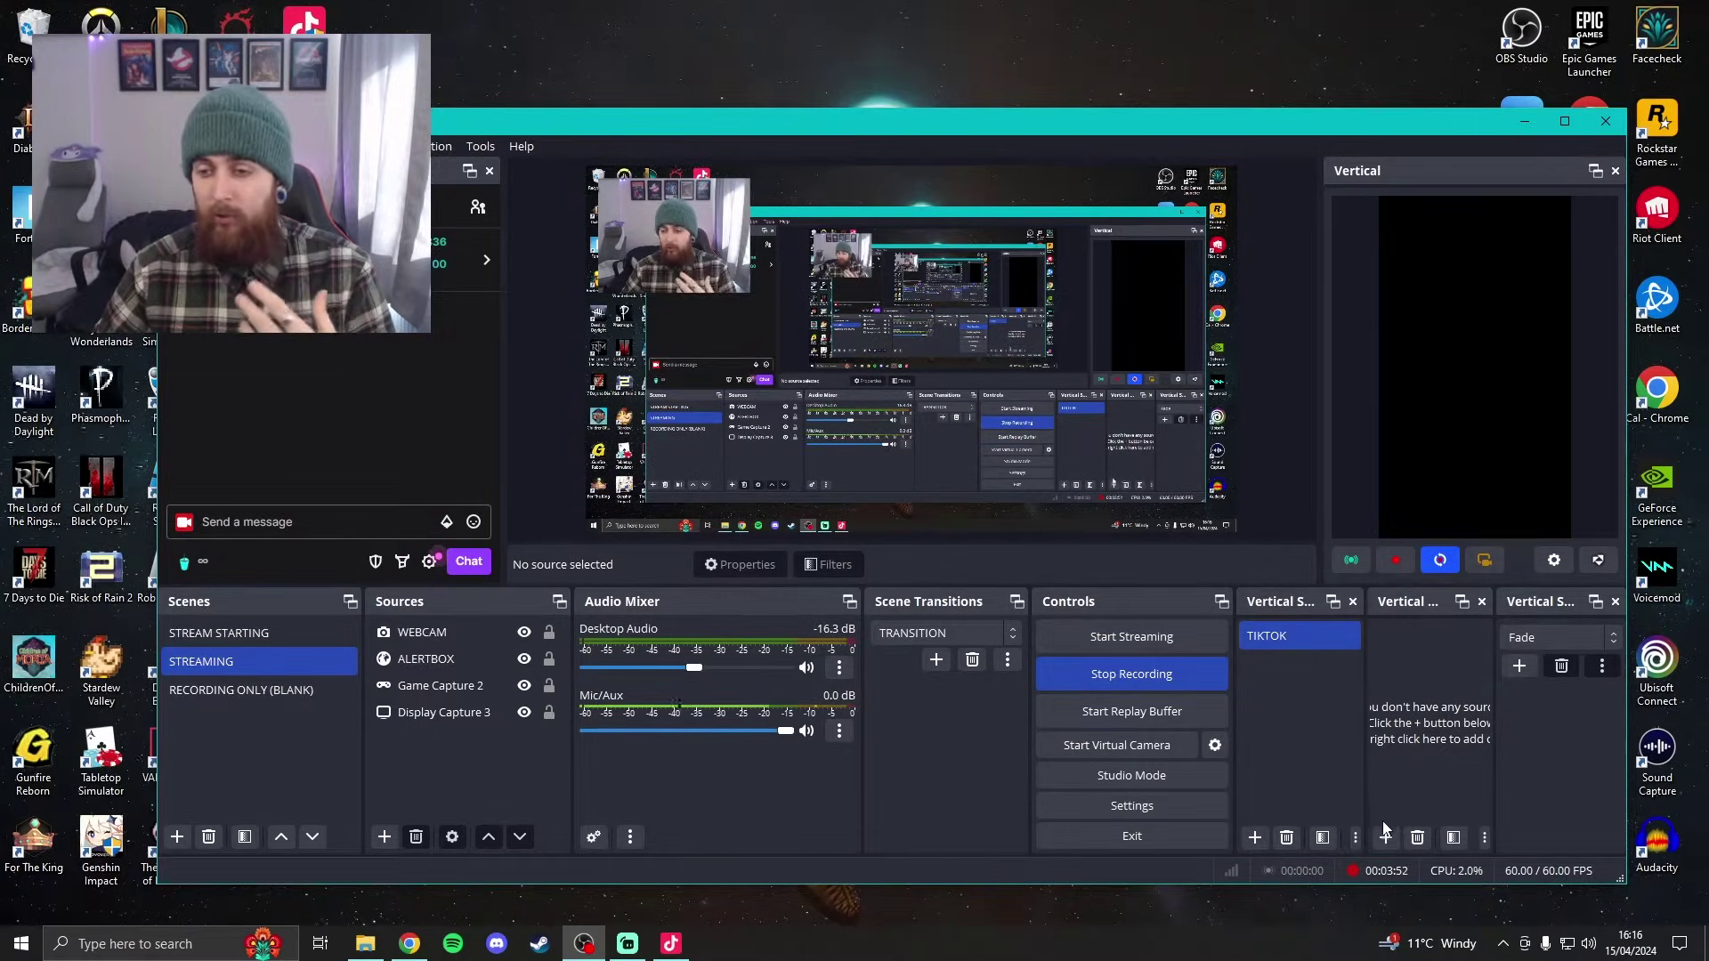
Add the existing WEBCAM video capture device and stretch it across the full vertical canvas width
left_click(1385, 836)
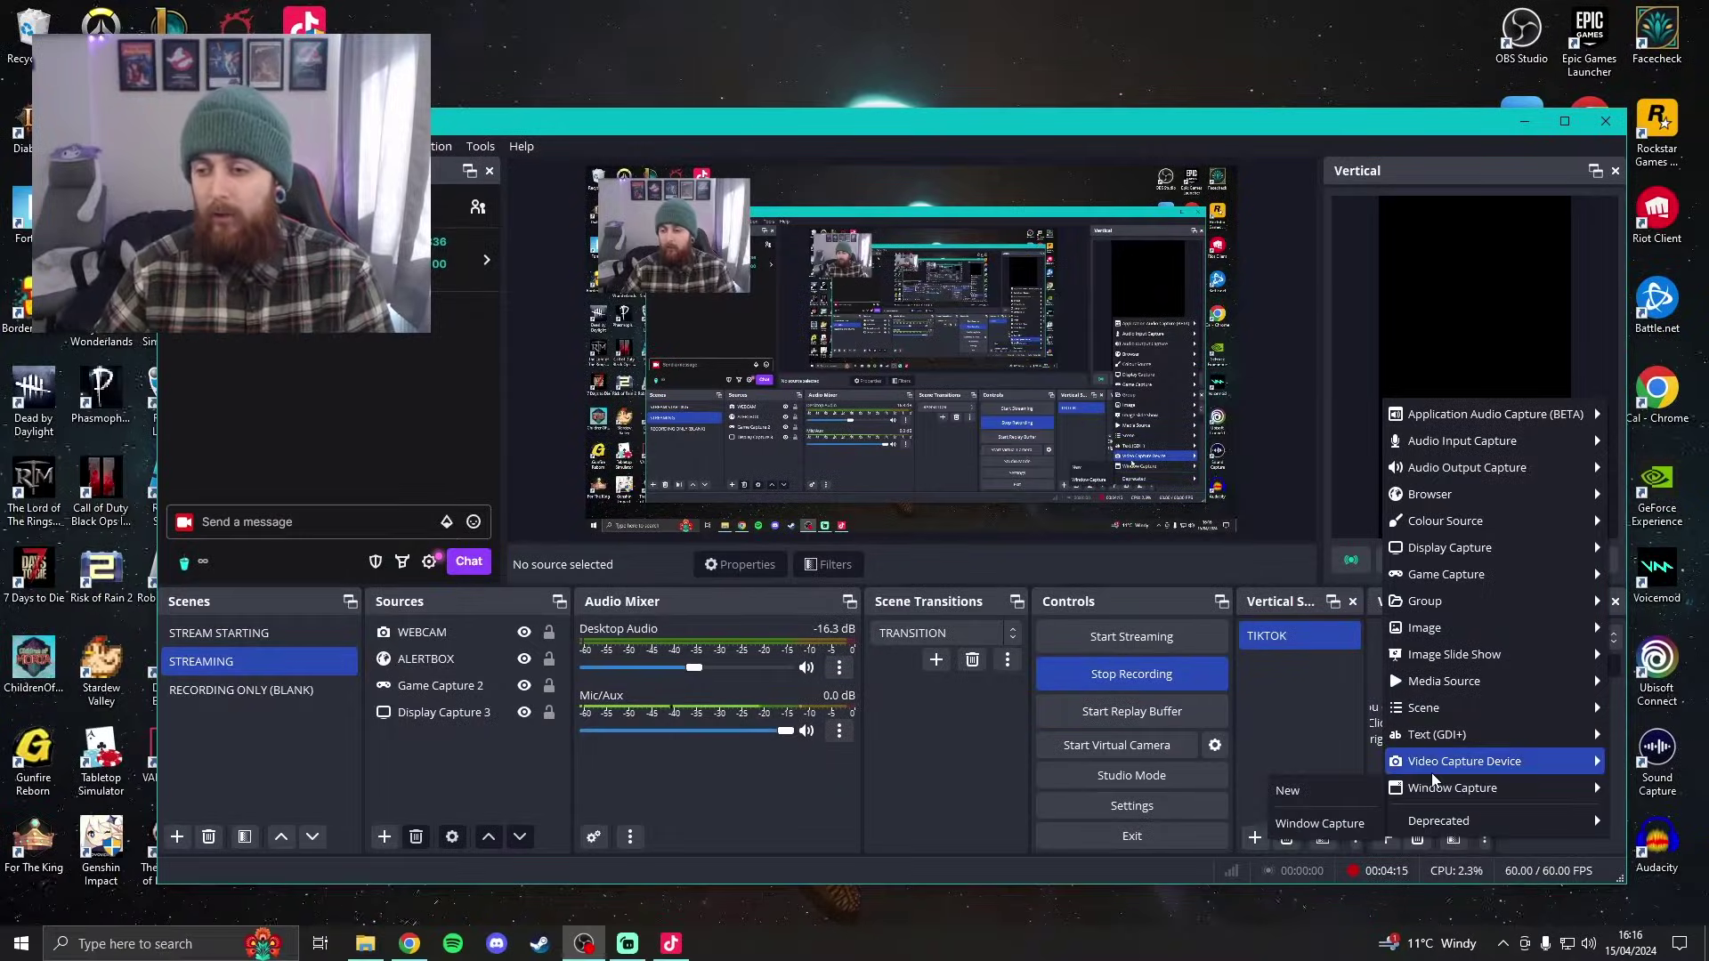
mouse_move(1433, 777)
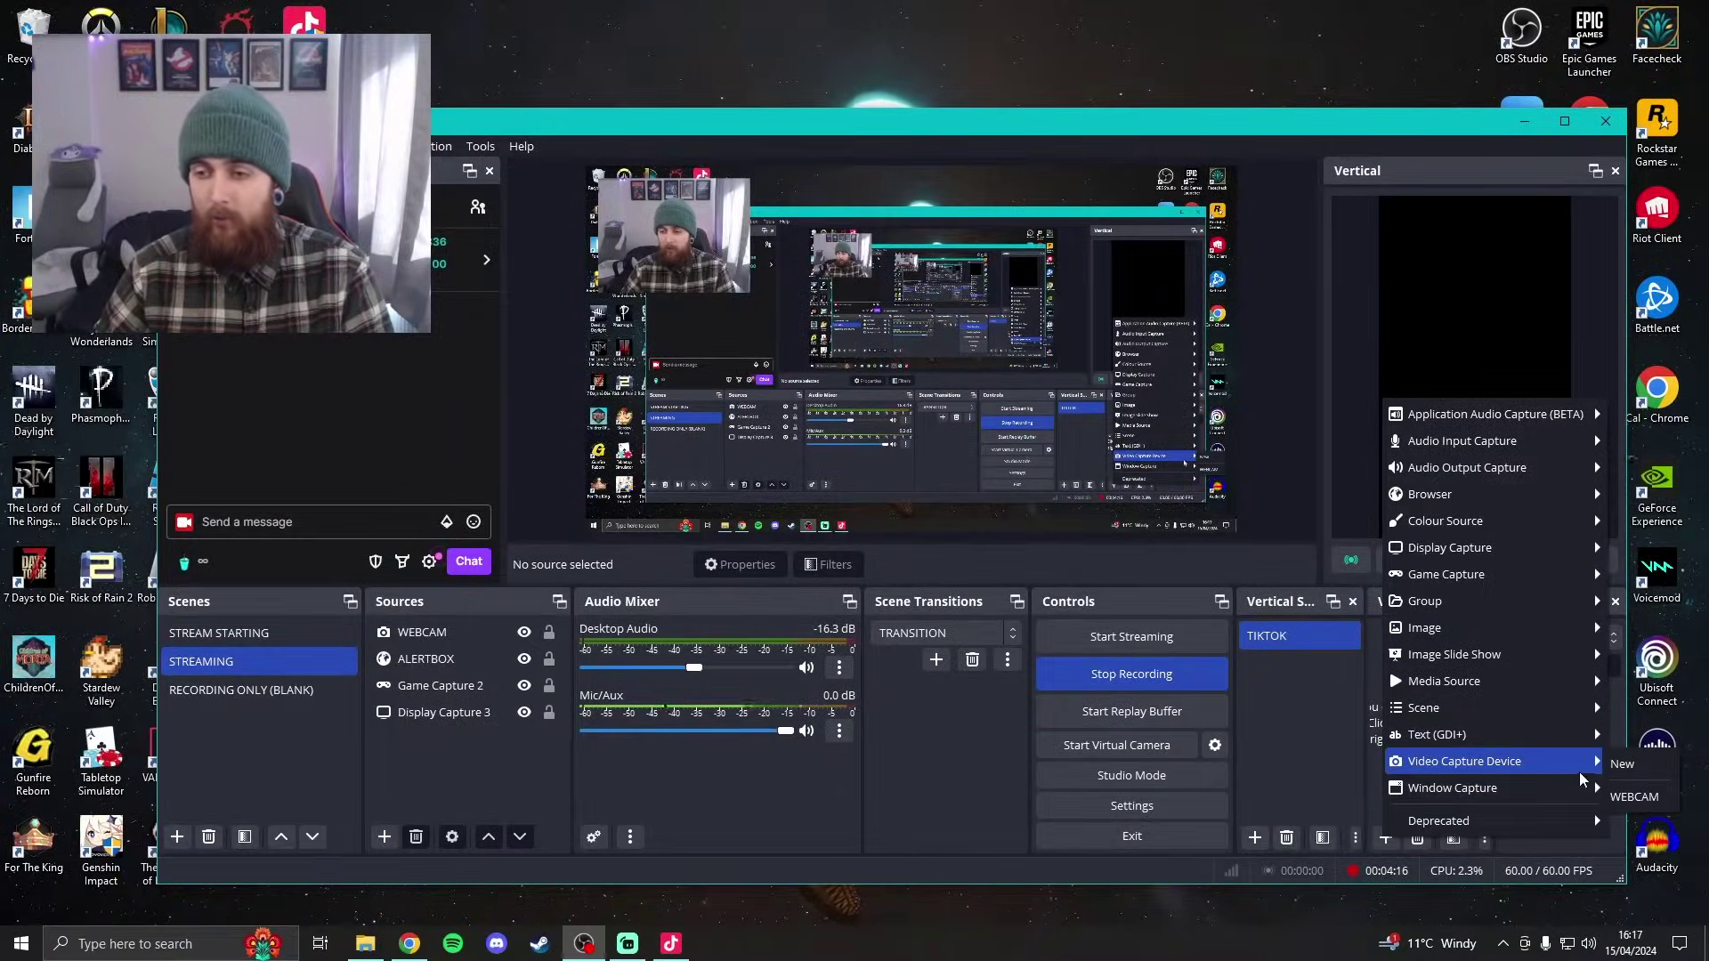
left_click(1634, 796)
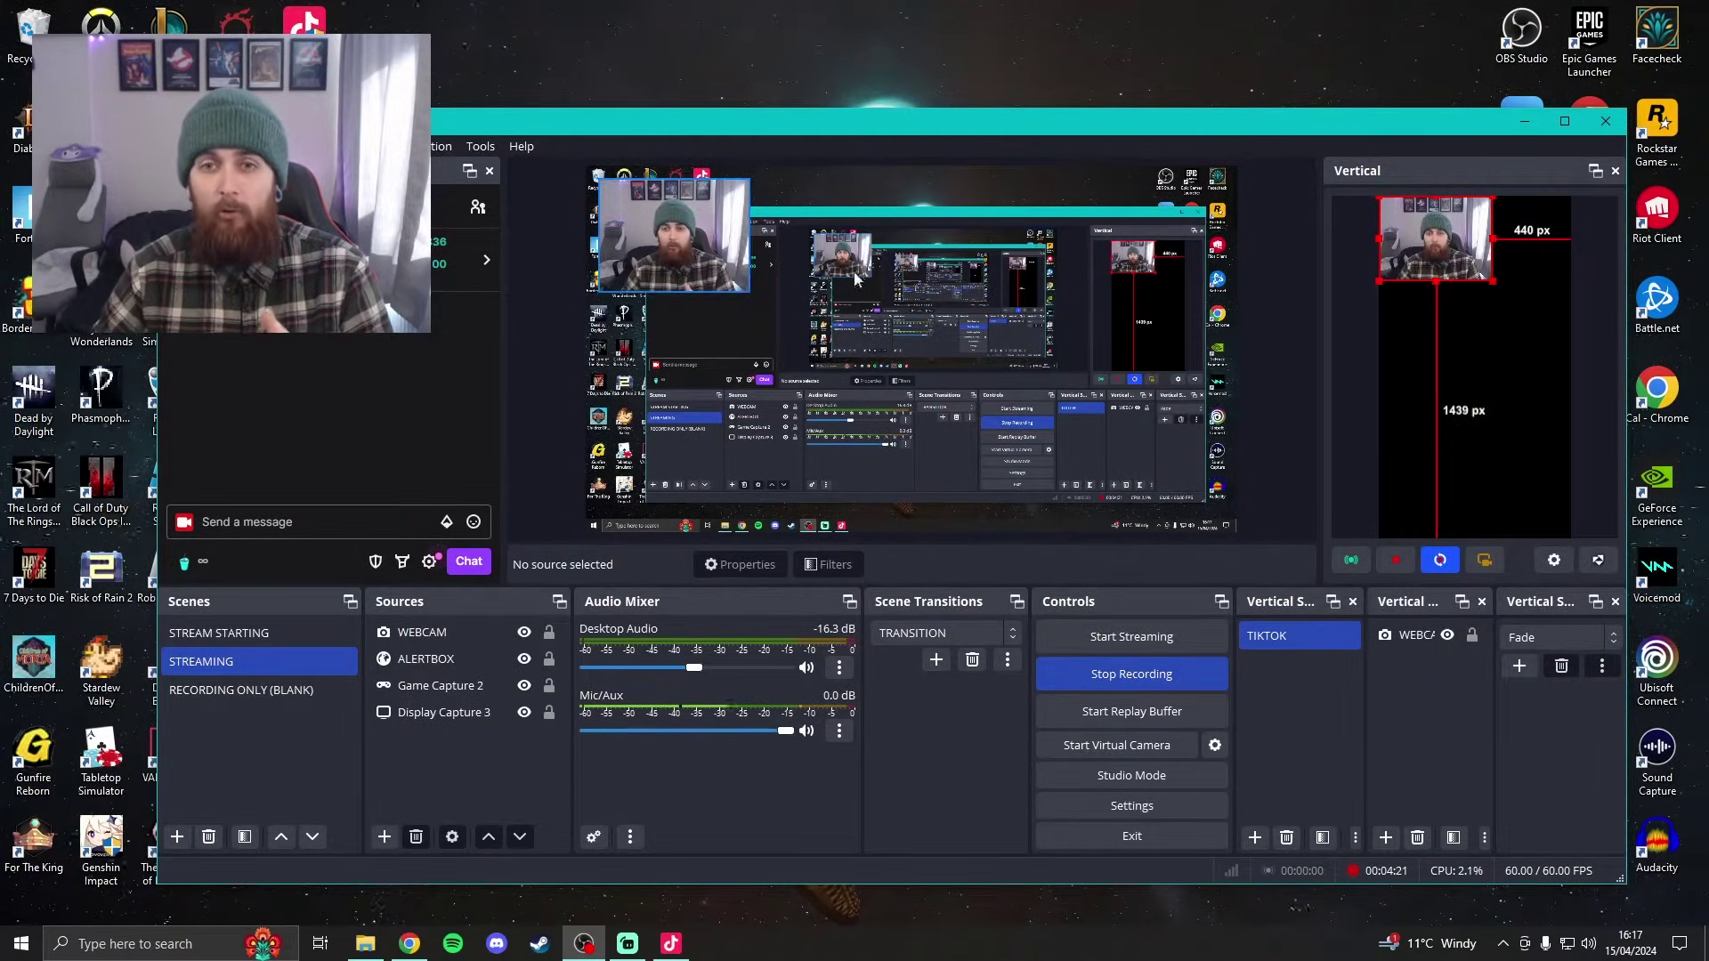
left_click_drag(1492, 282, 1570, 336)
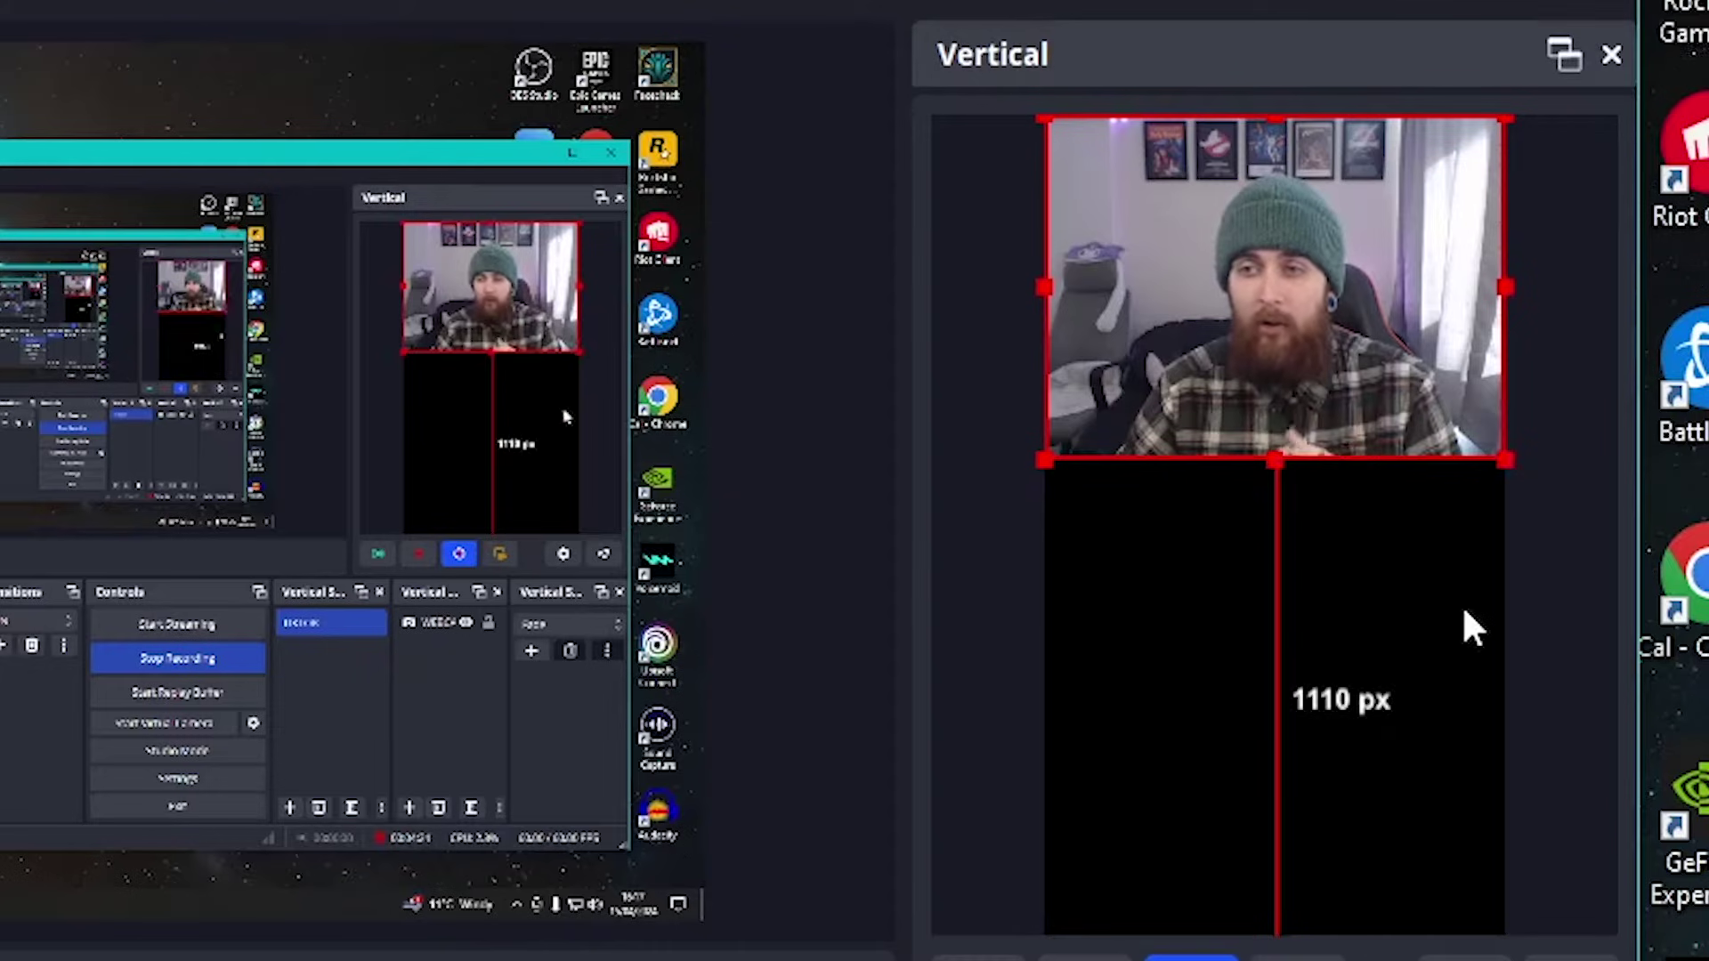
left_click(970, 726)
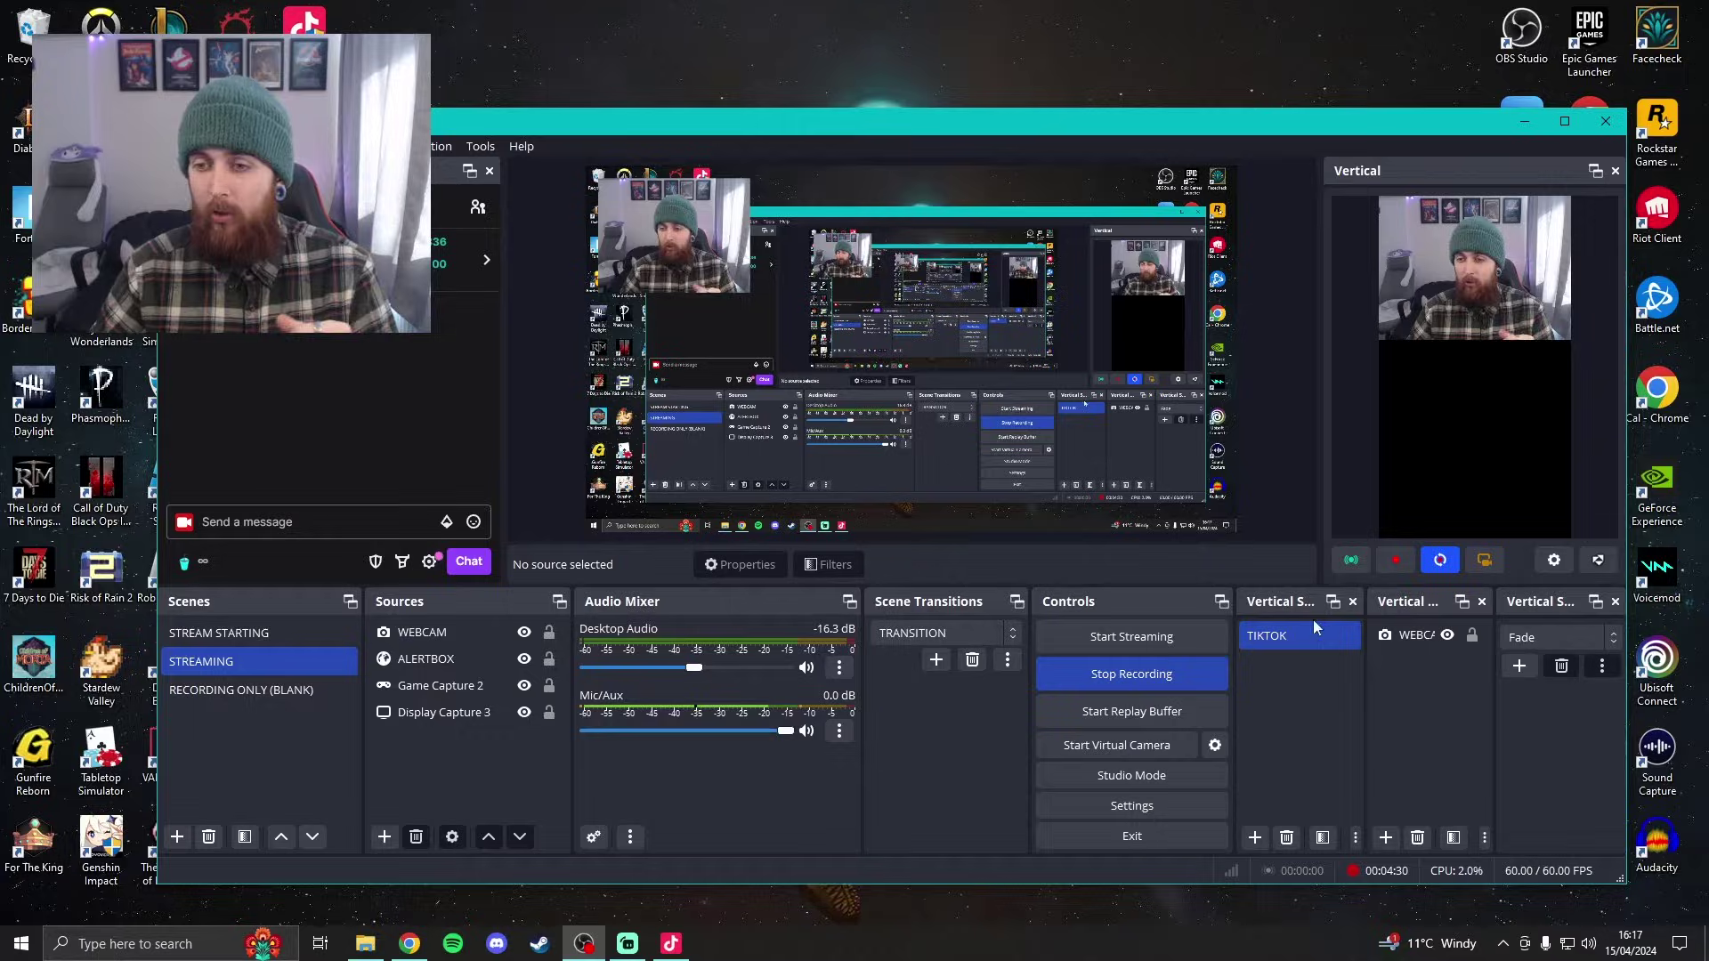
Add a Window Capture source capturing the 'Aitum Vertical | OBS Forums' browser window
left_click(1386, 837)
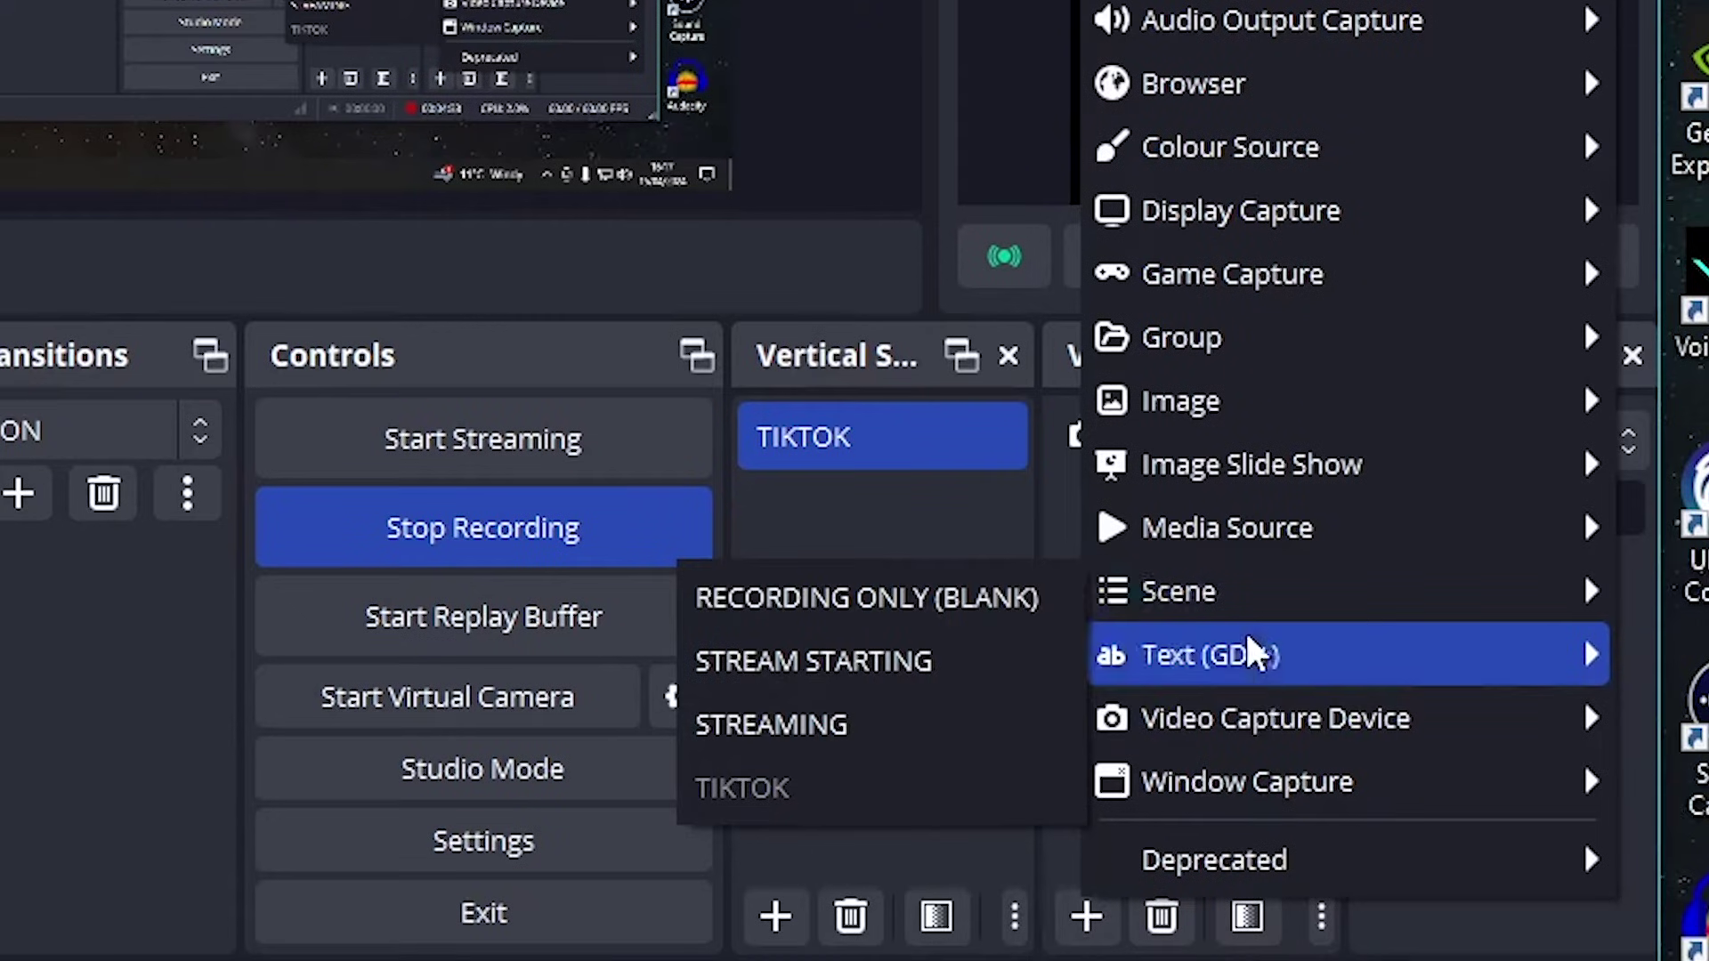
mouse_move(1468, 777)
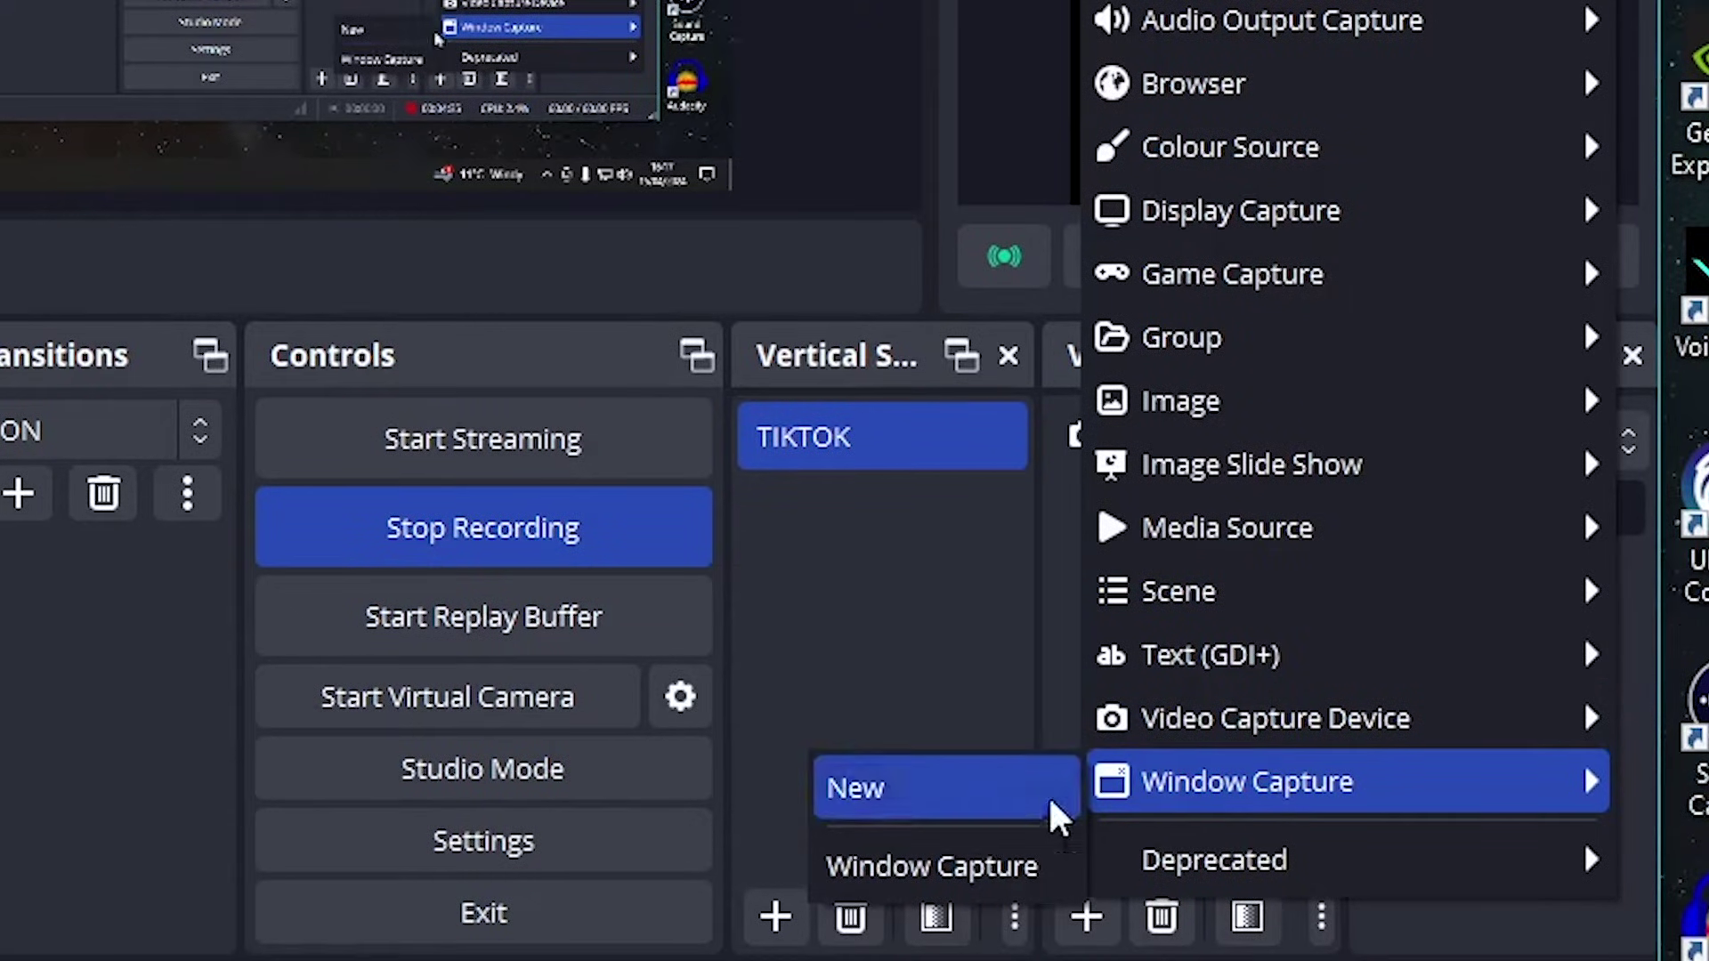
left_click(977, 864)
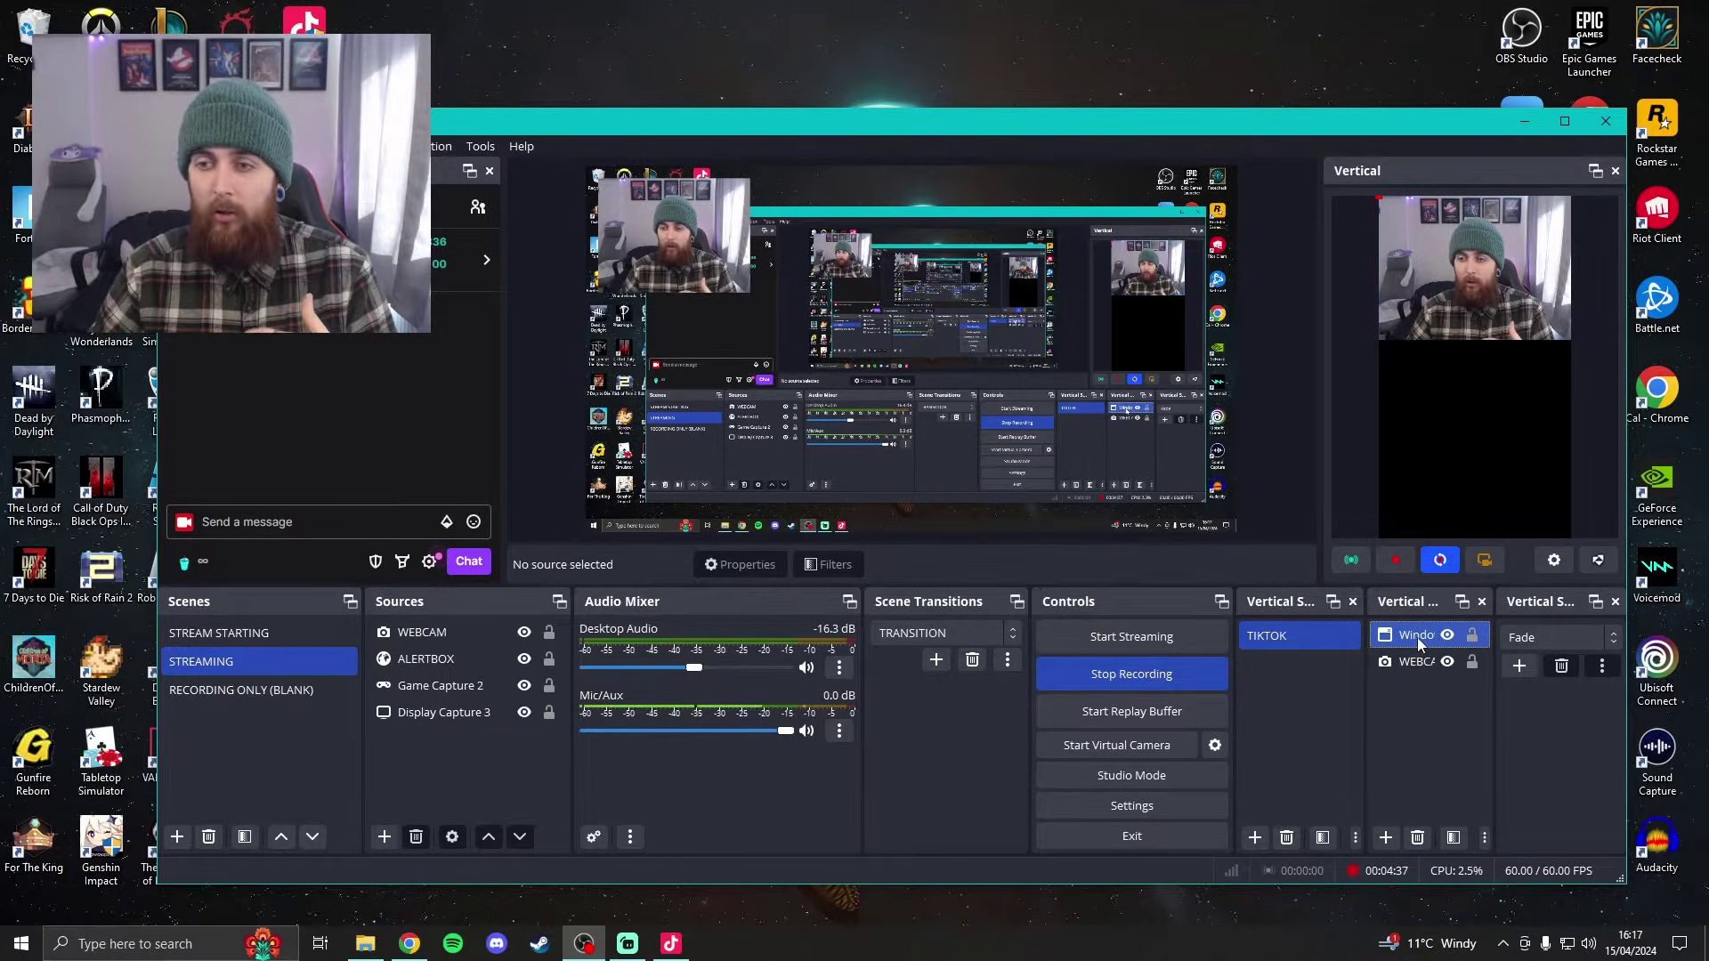
double_click(1417, 637)
left_click(968, 609)
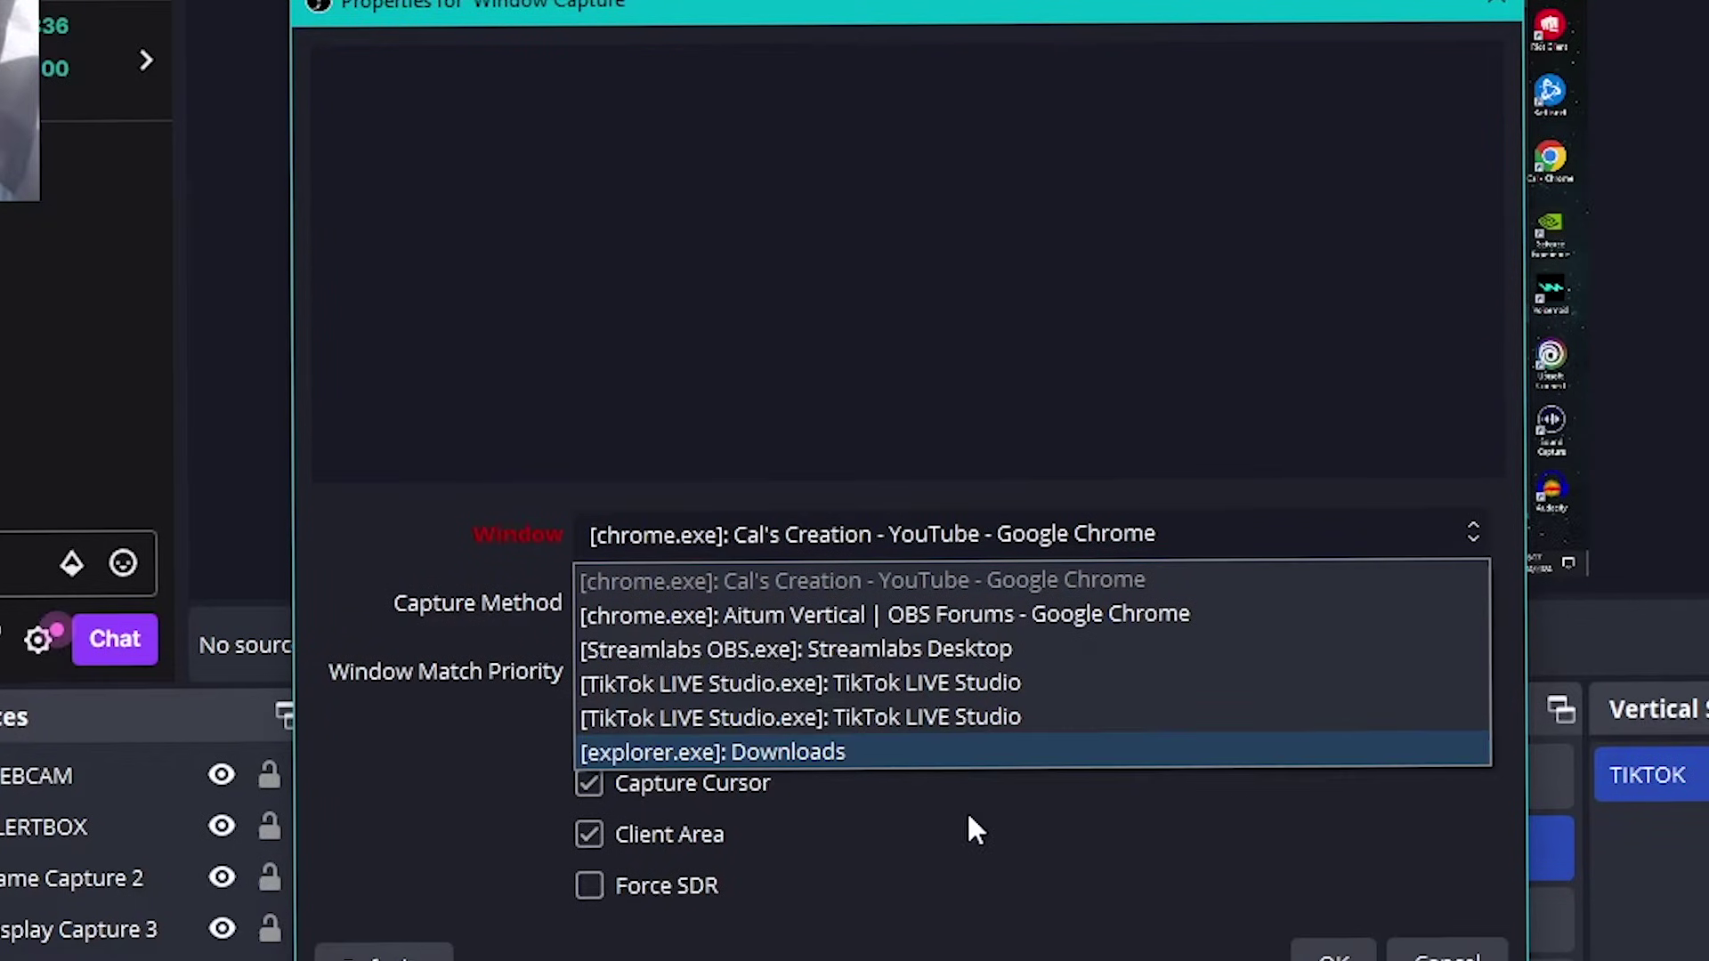
left_click(1006, 614)
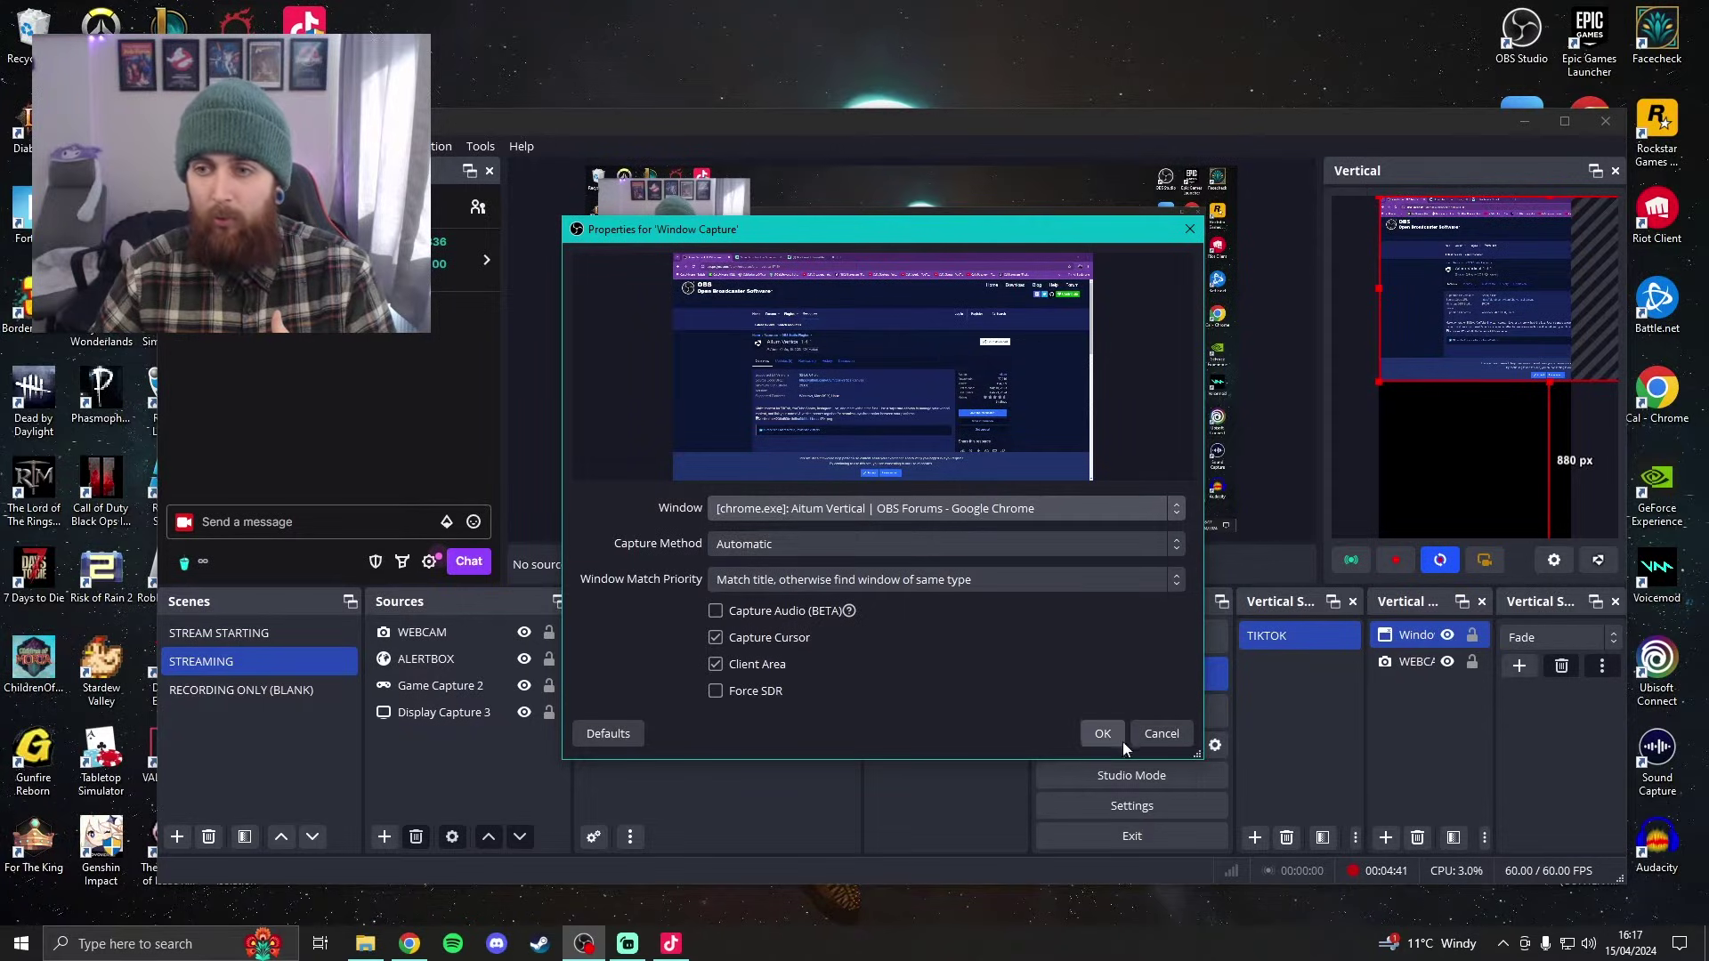
left_click(1104, 735)
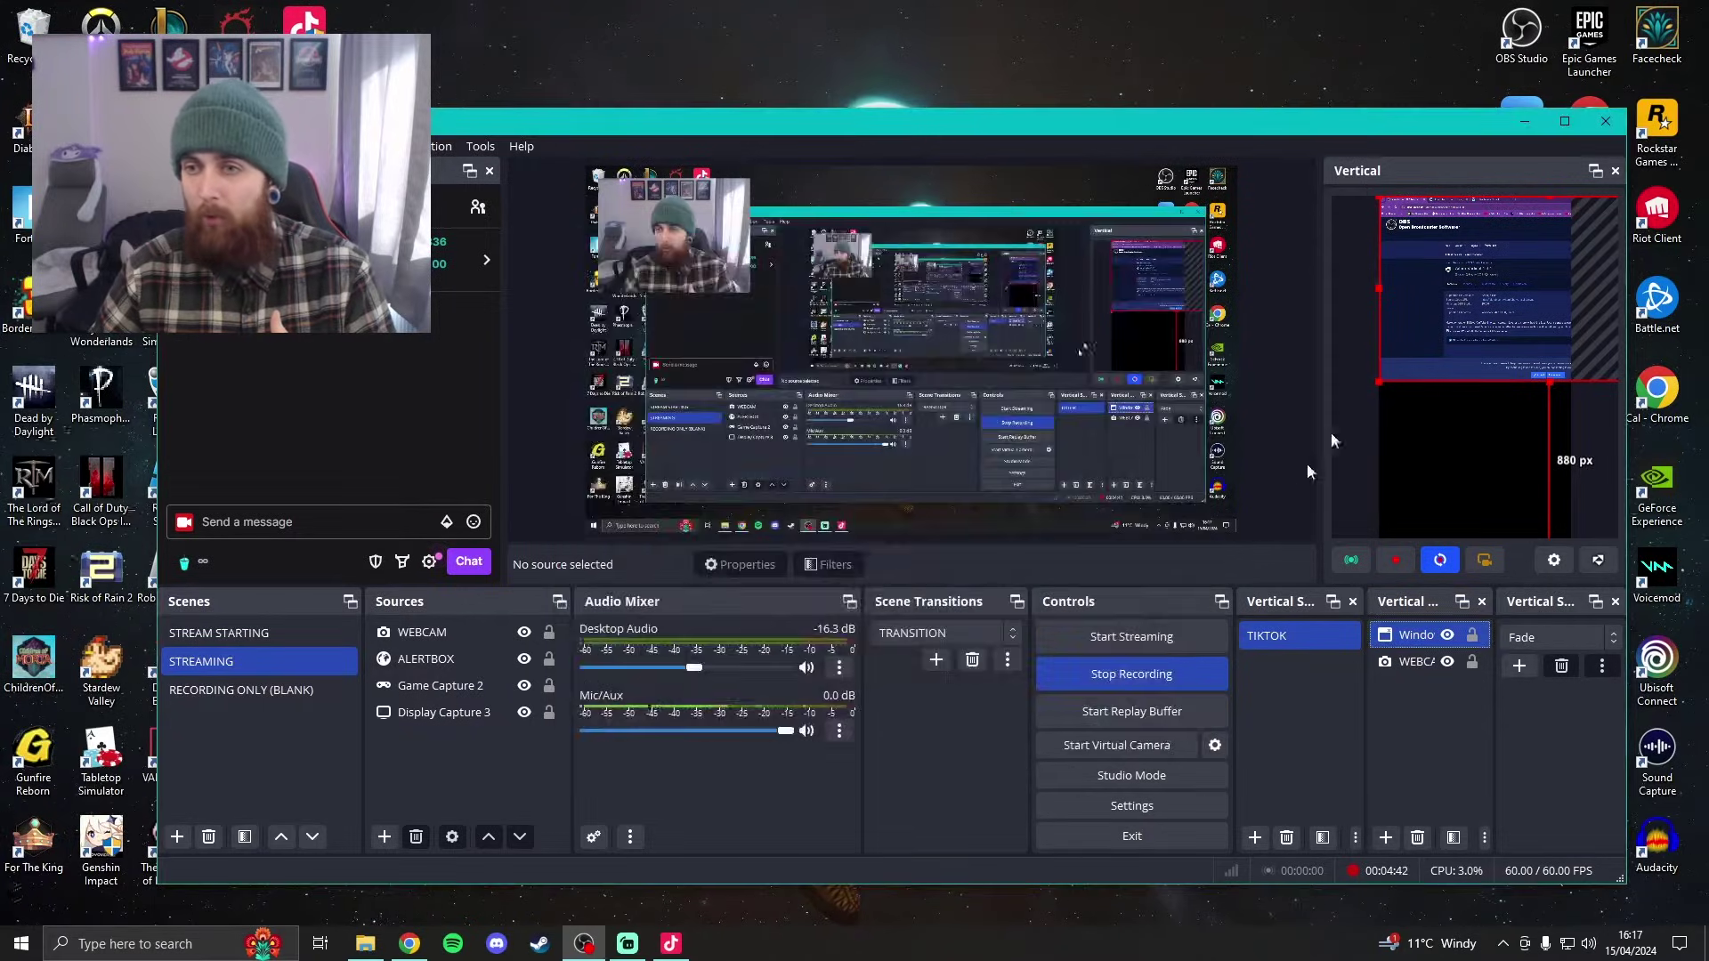
Move and resize the window capture to fill the lower canvas, layered beneath the webcam
left_click_drag(1424, 312, 1362, 421)
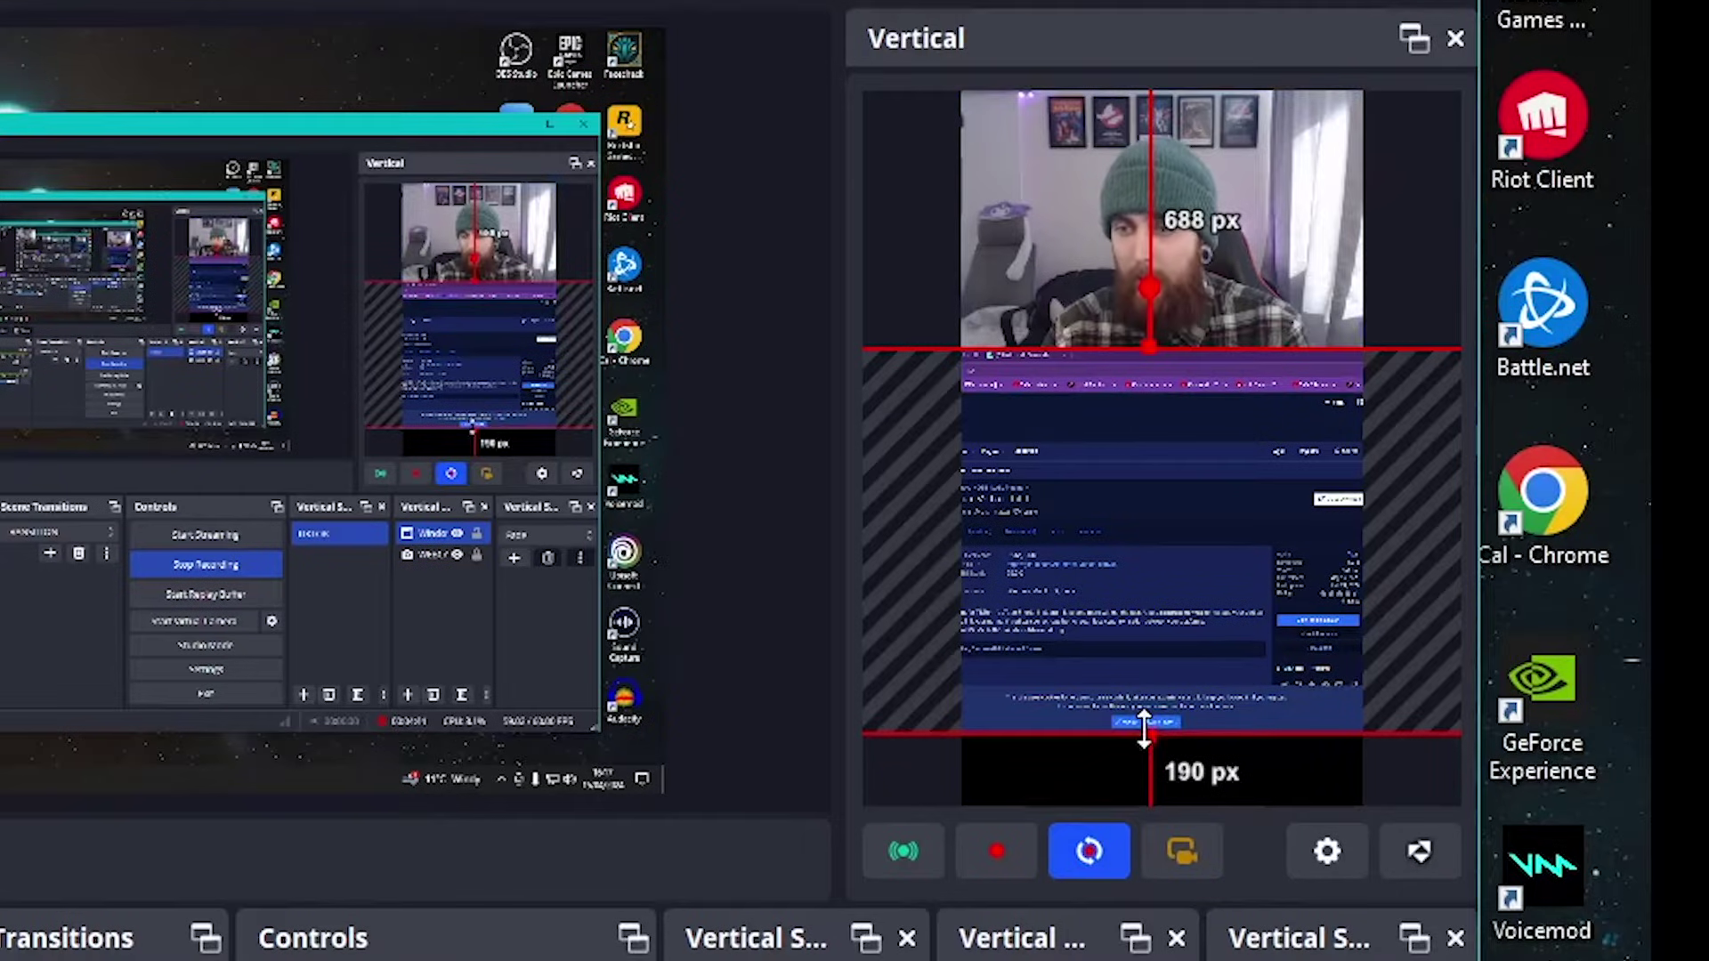
mouse_move(1475, 504)
left_mouse_down()
mouse_move(1476, 528)
mouse_move(1505, 494)
mouse_move(1475, 492)
left_mouse_up()
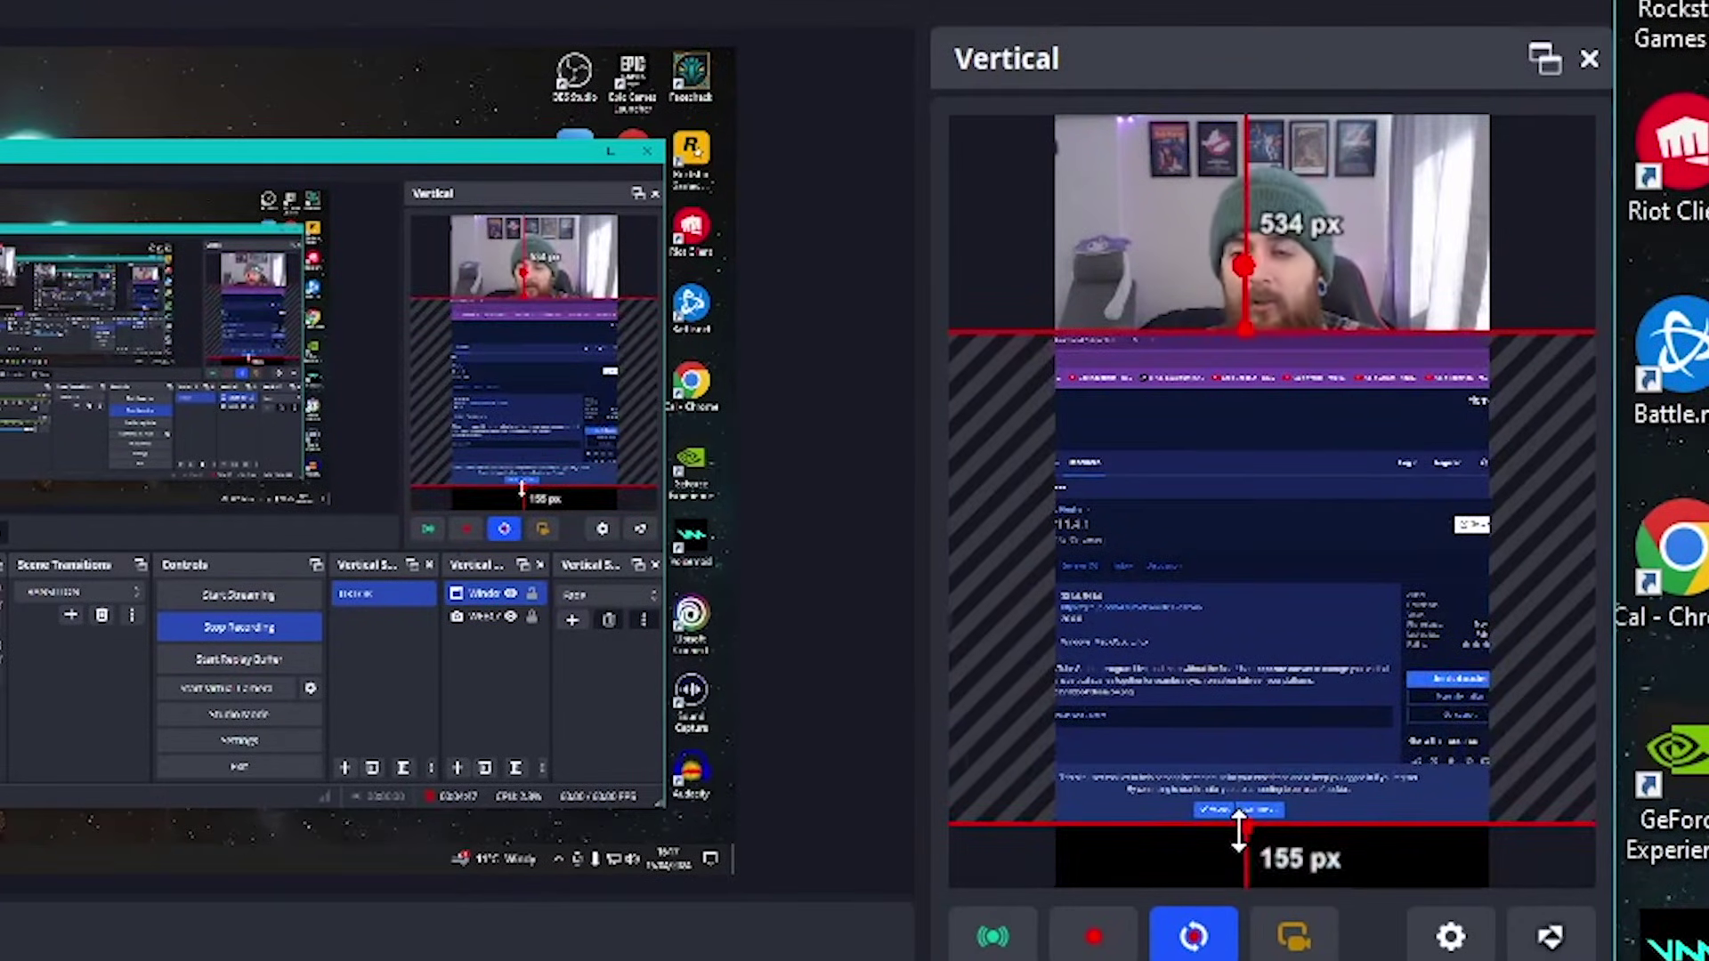
left_click_drag(1239, 832, 1242, 849)
left_click_drag(1271, 783, 1228, 706)
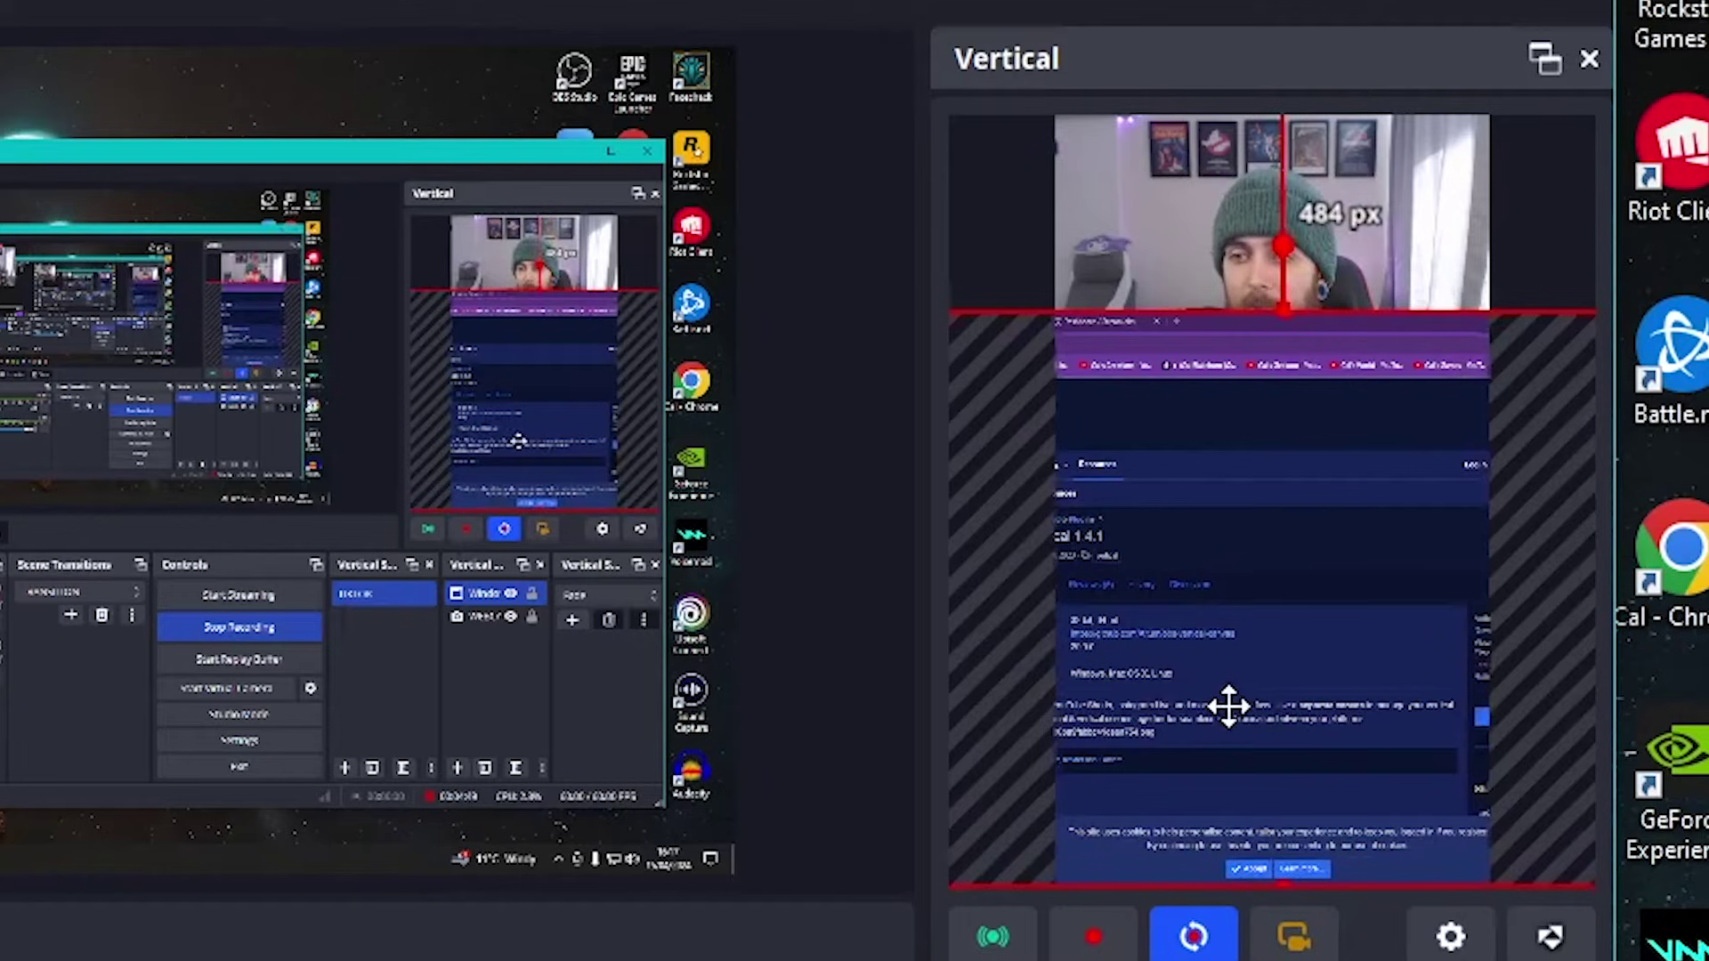
left_click(1154, 312)
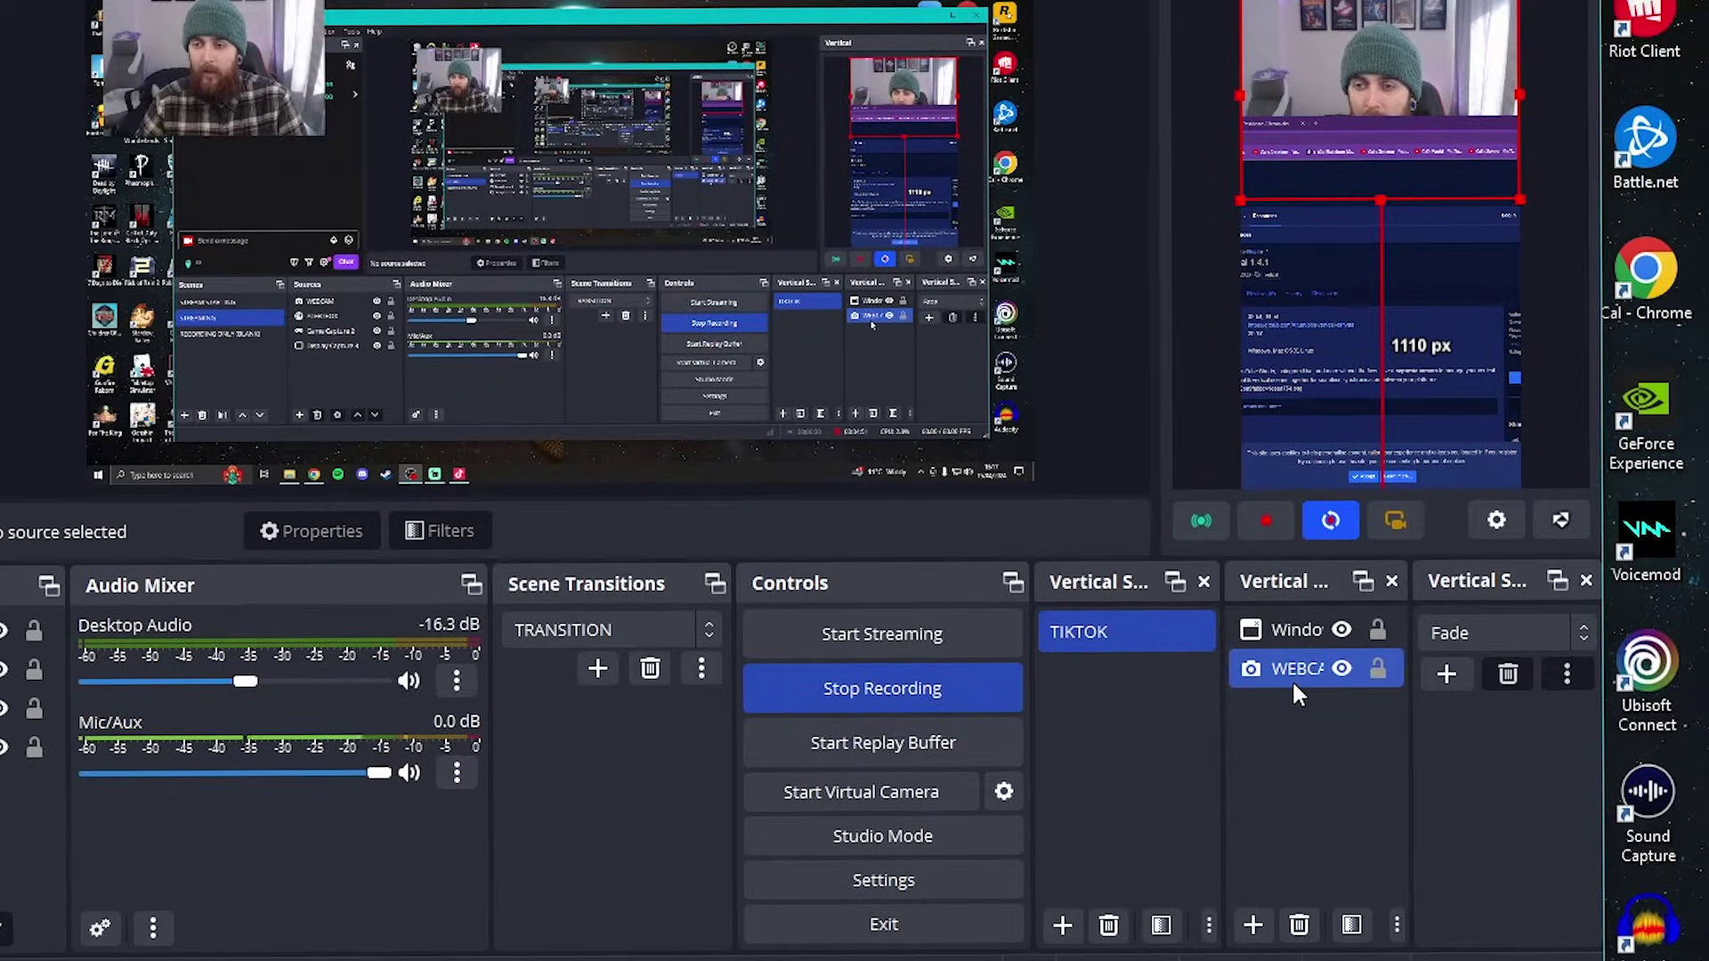
left_click_drag(1287, 626, 1290, 681)
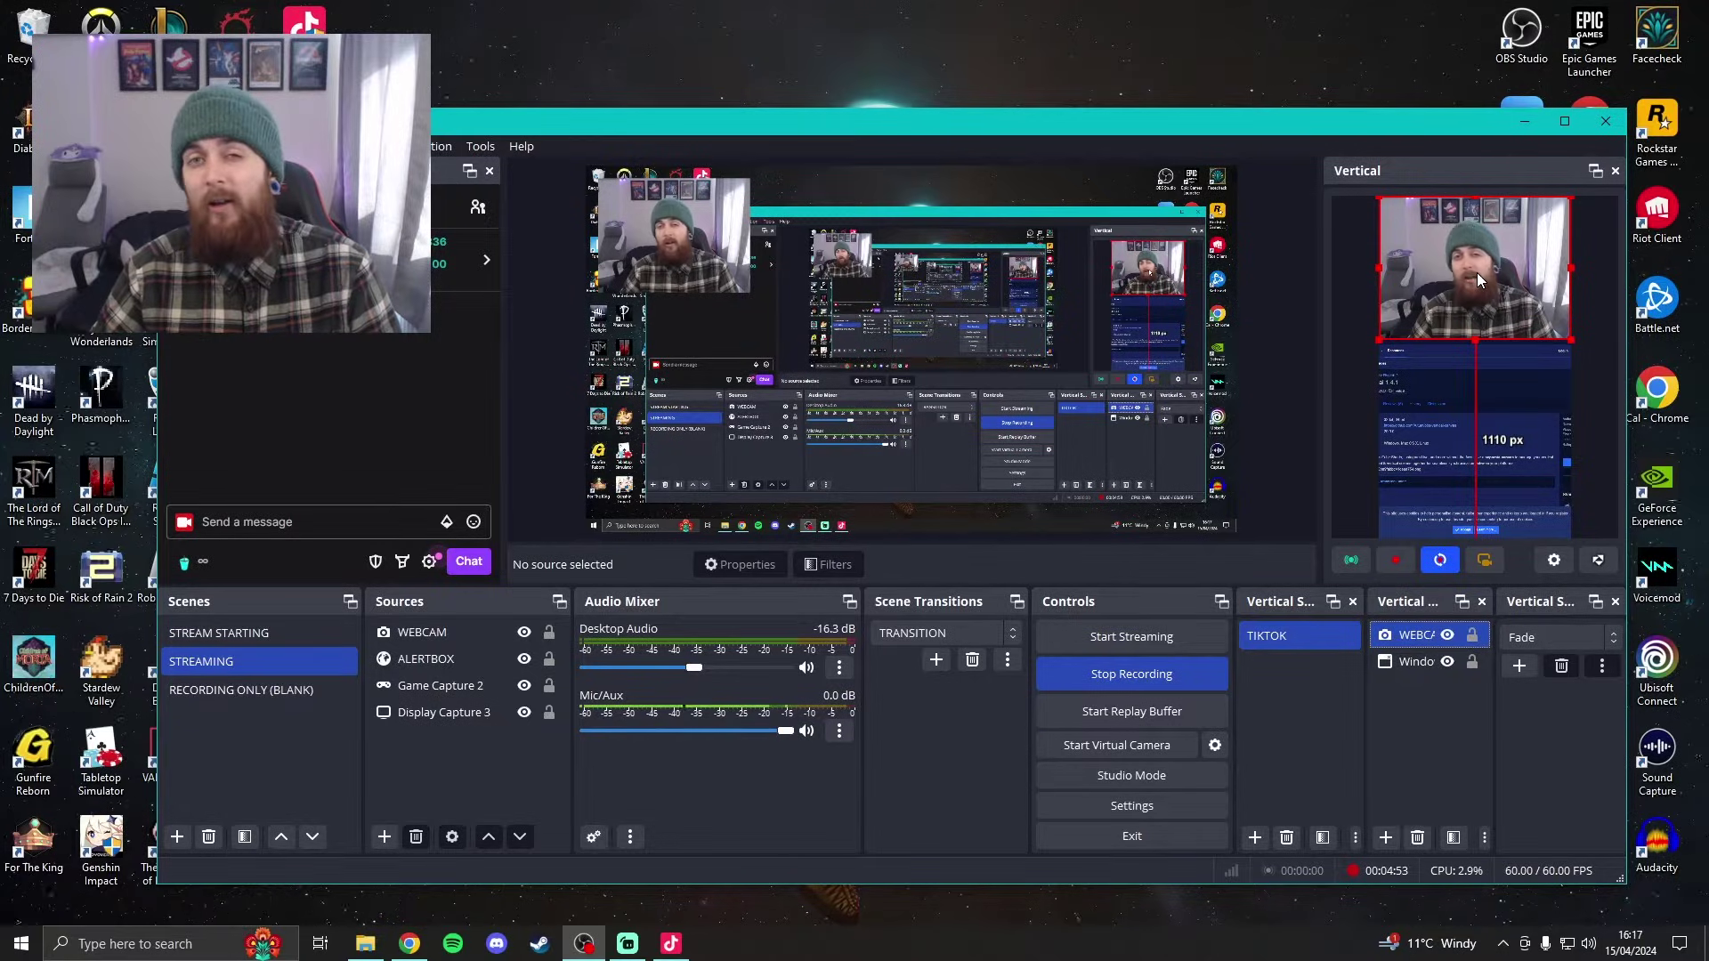
left_click(1449, 402)
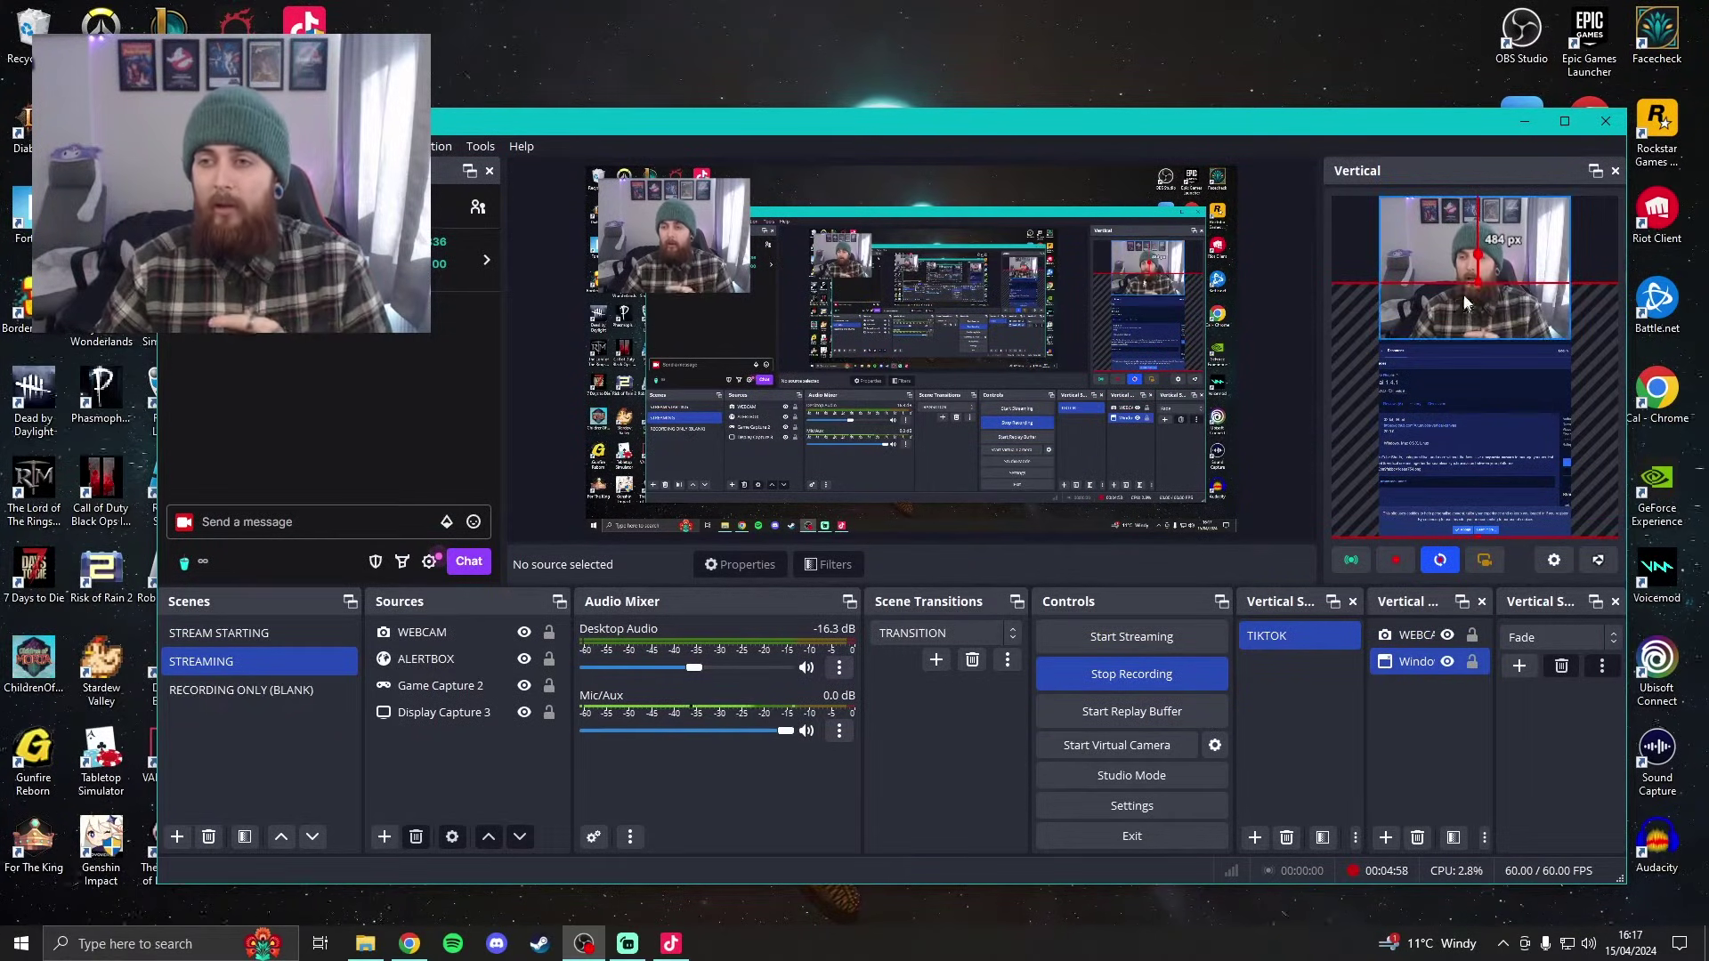
left_click_drag(1504, 344, 1504, 377)
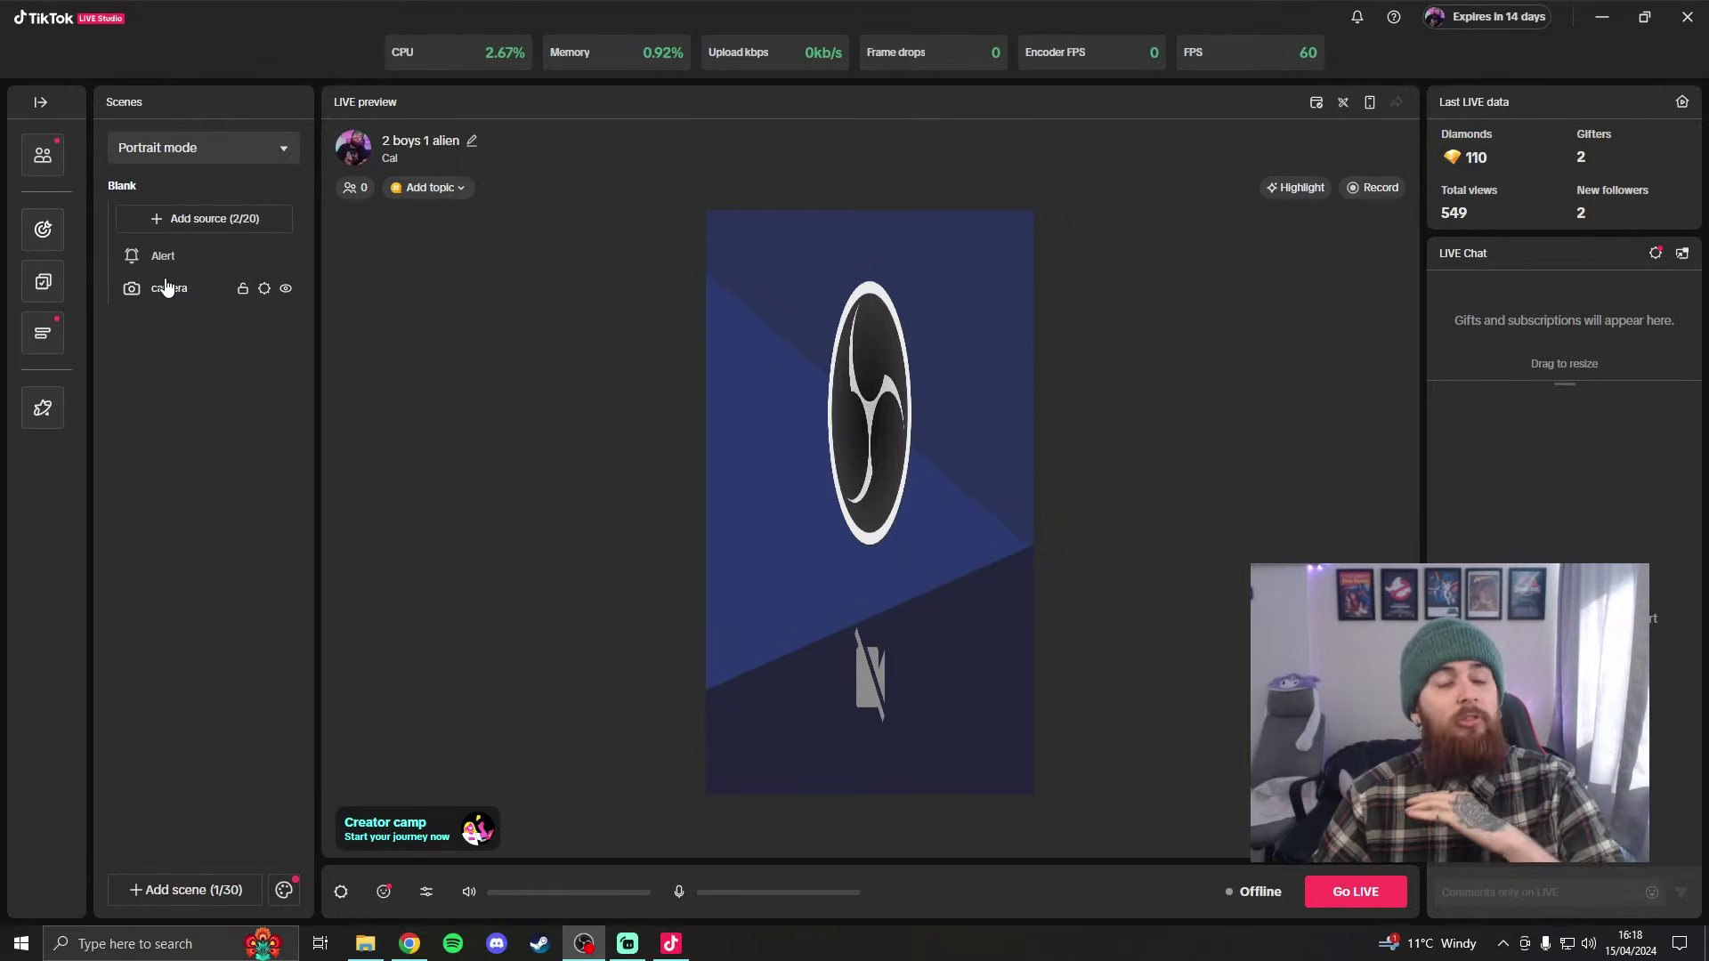
Delete the Alert source, then bring up the camera source's options for removal
right_click(171, 259)
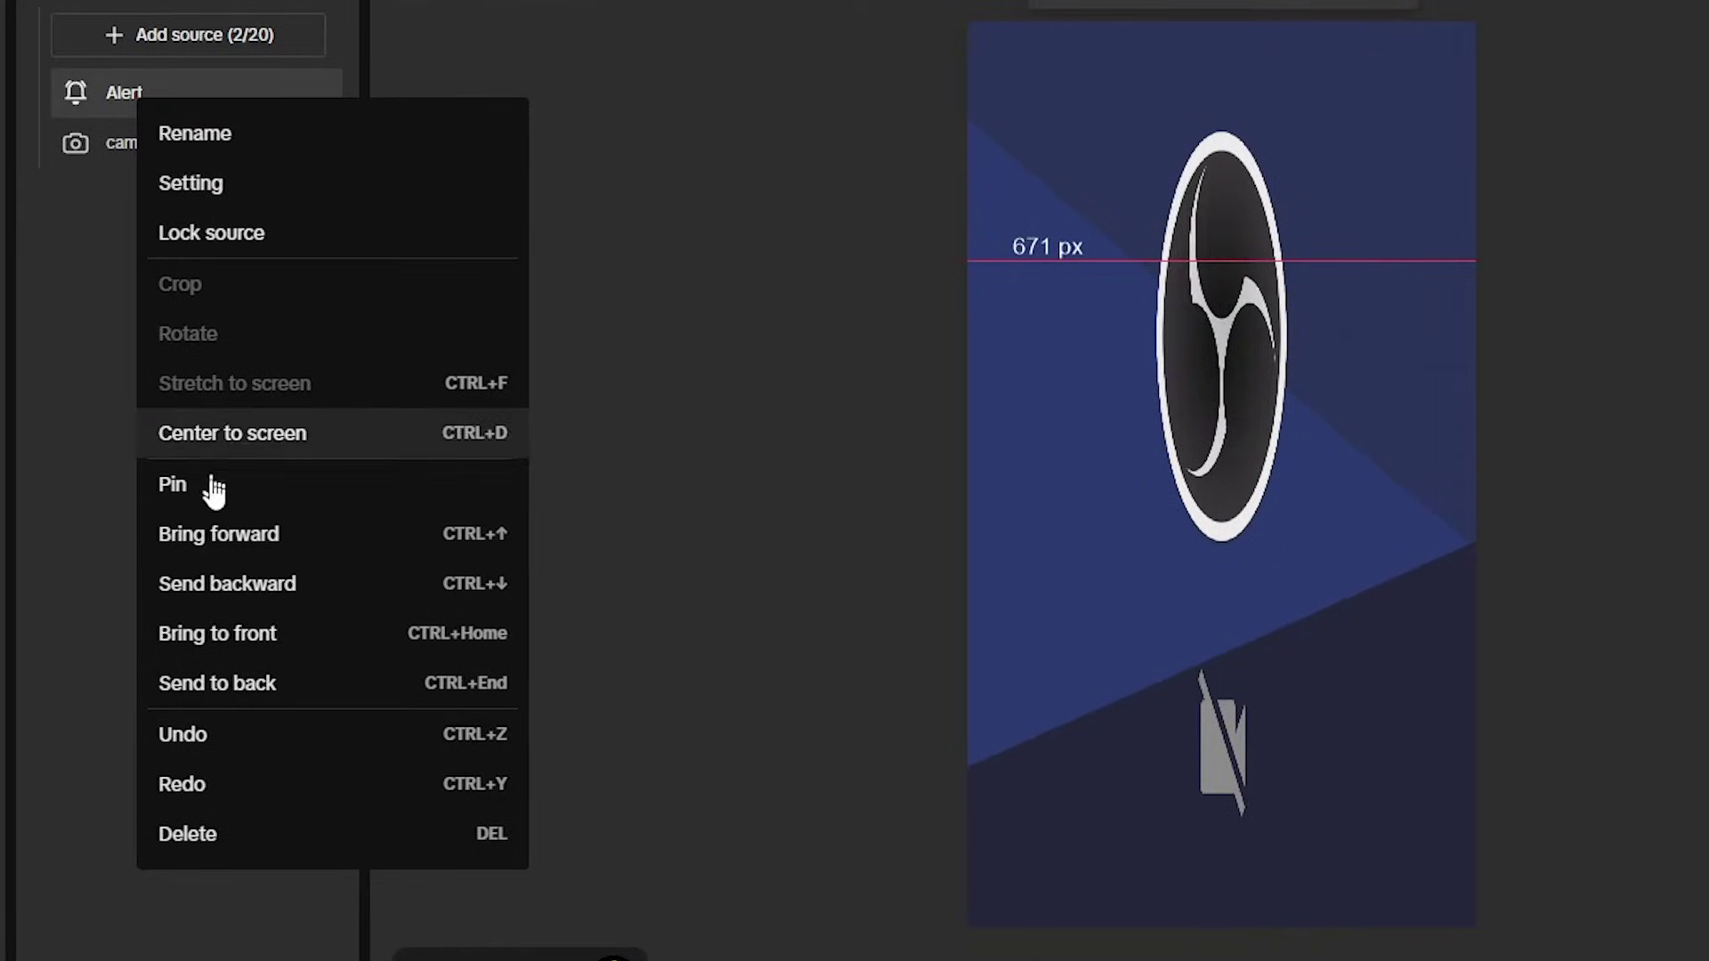
left_click(198, 837)
right_click(151, 89)
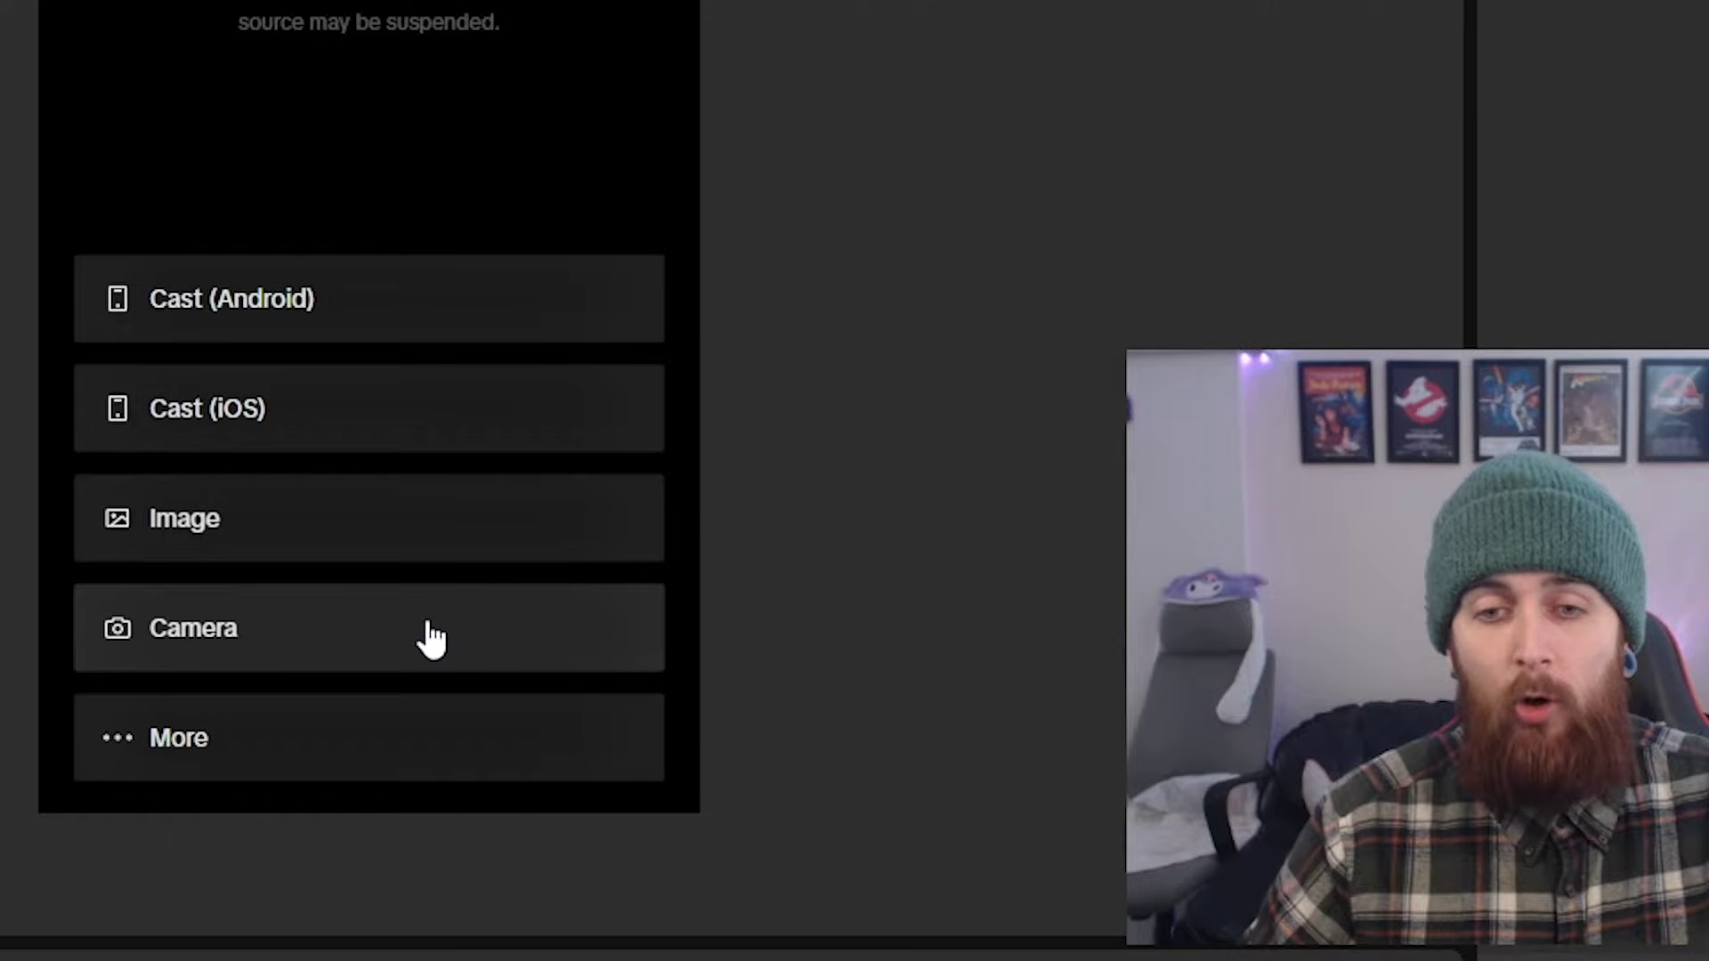
Add OBS Virtual Camera as a camera source and drag it to fill the portrait canvas
left_click(899, 704)
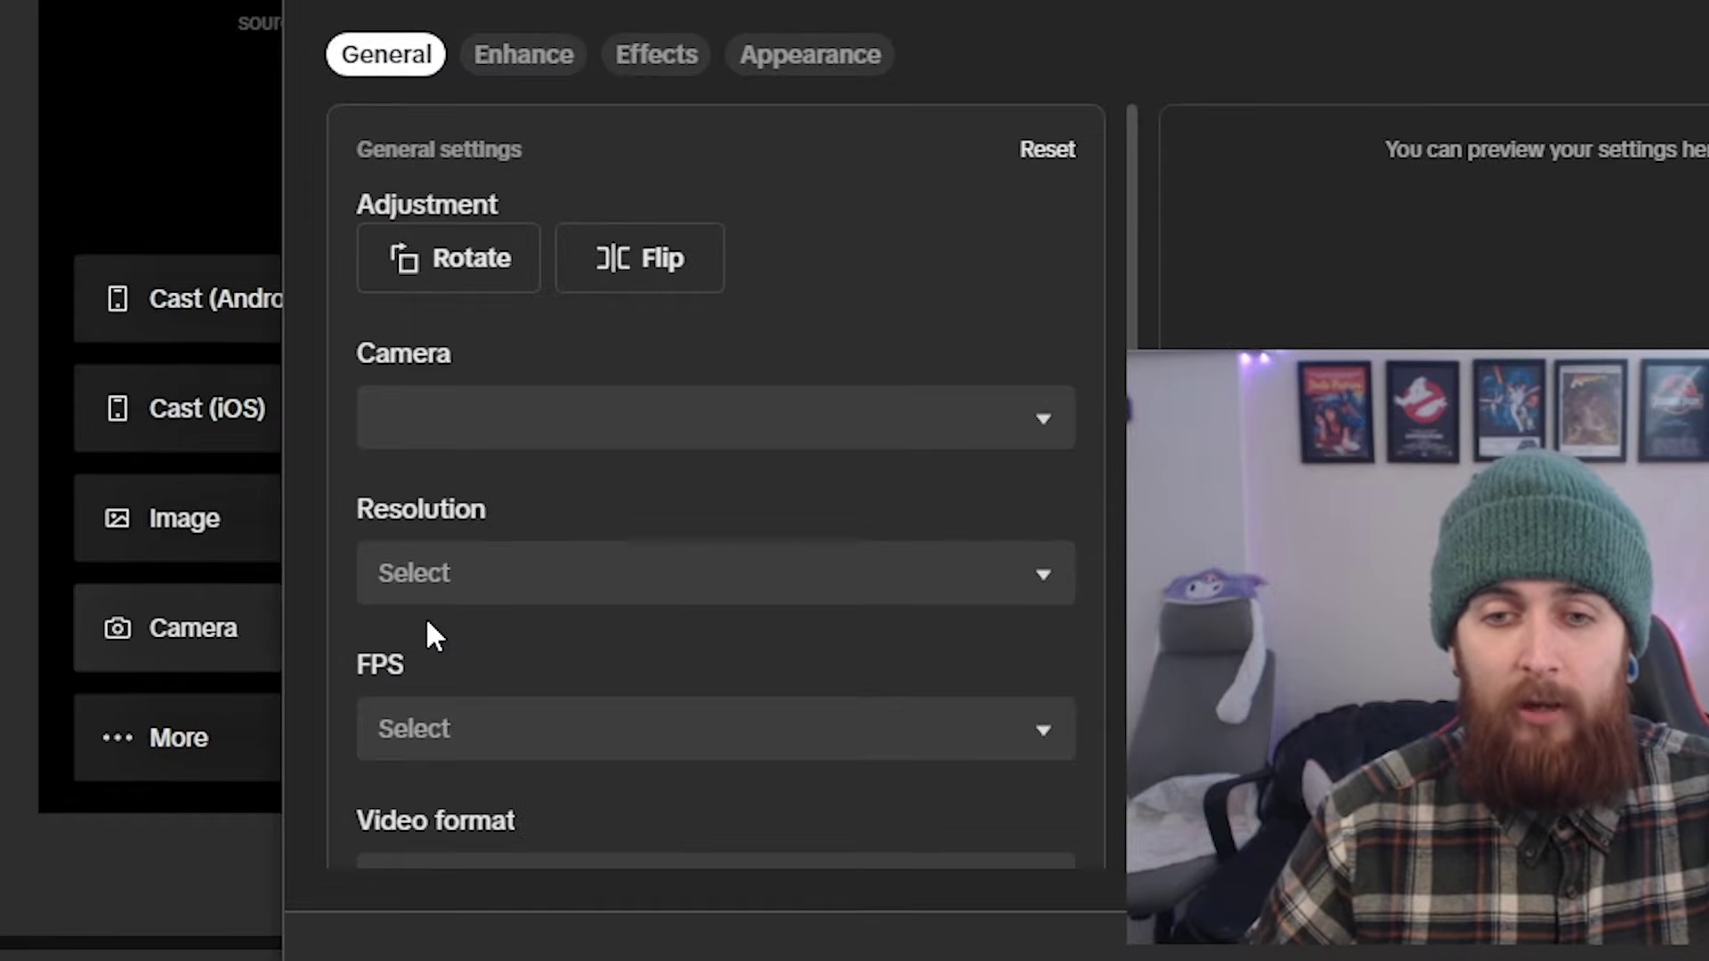
left_click(495, 439)
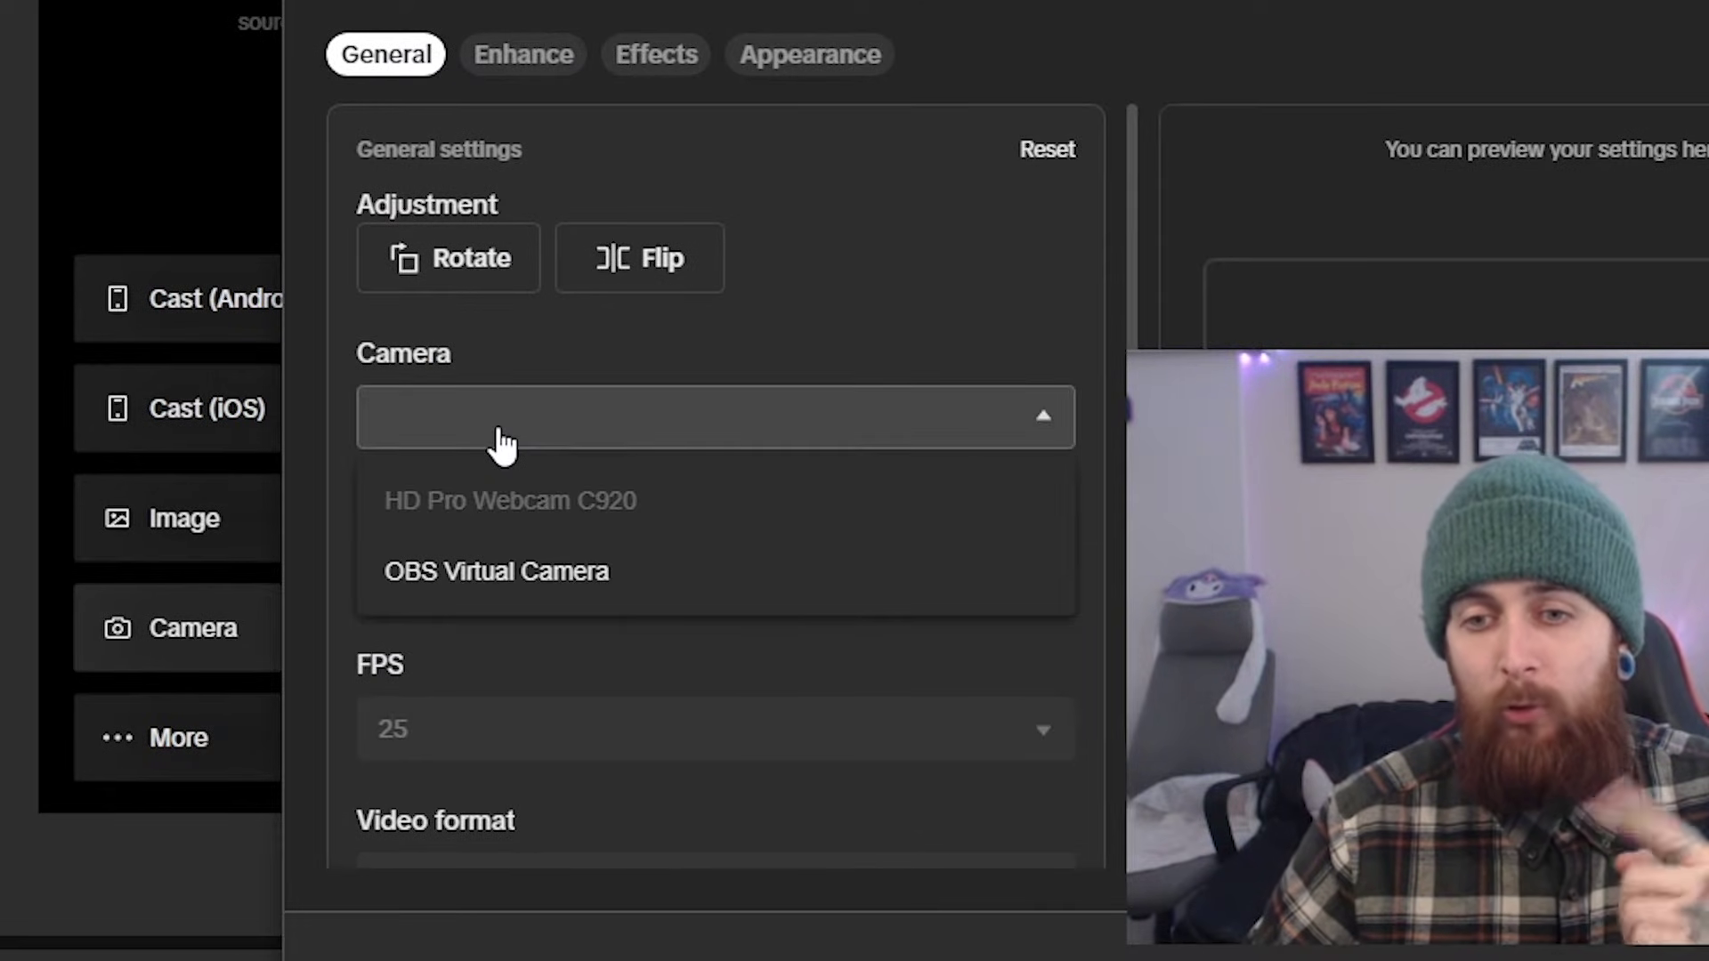
left_click(561, 598)
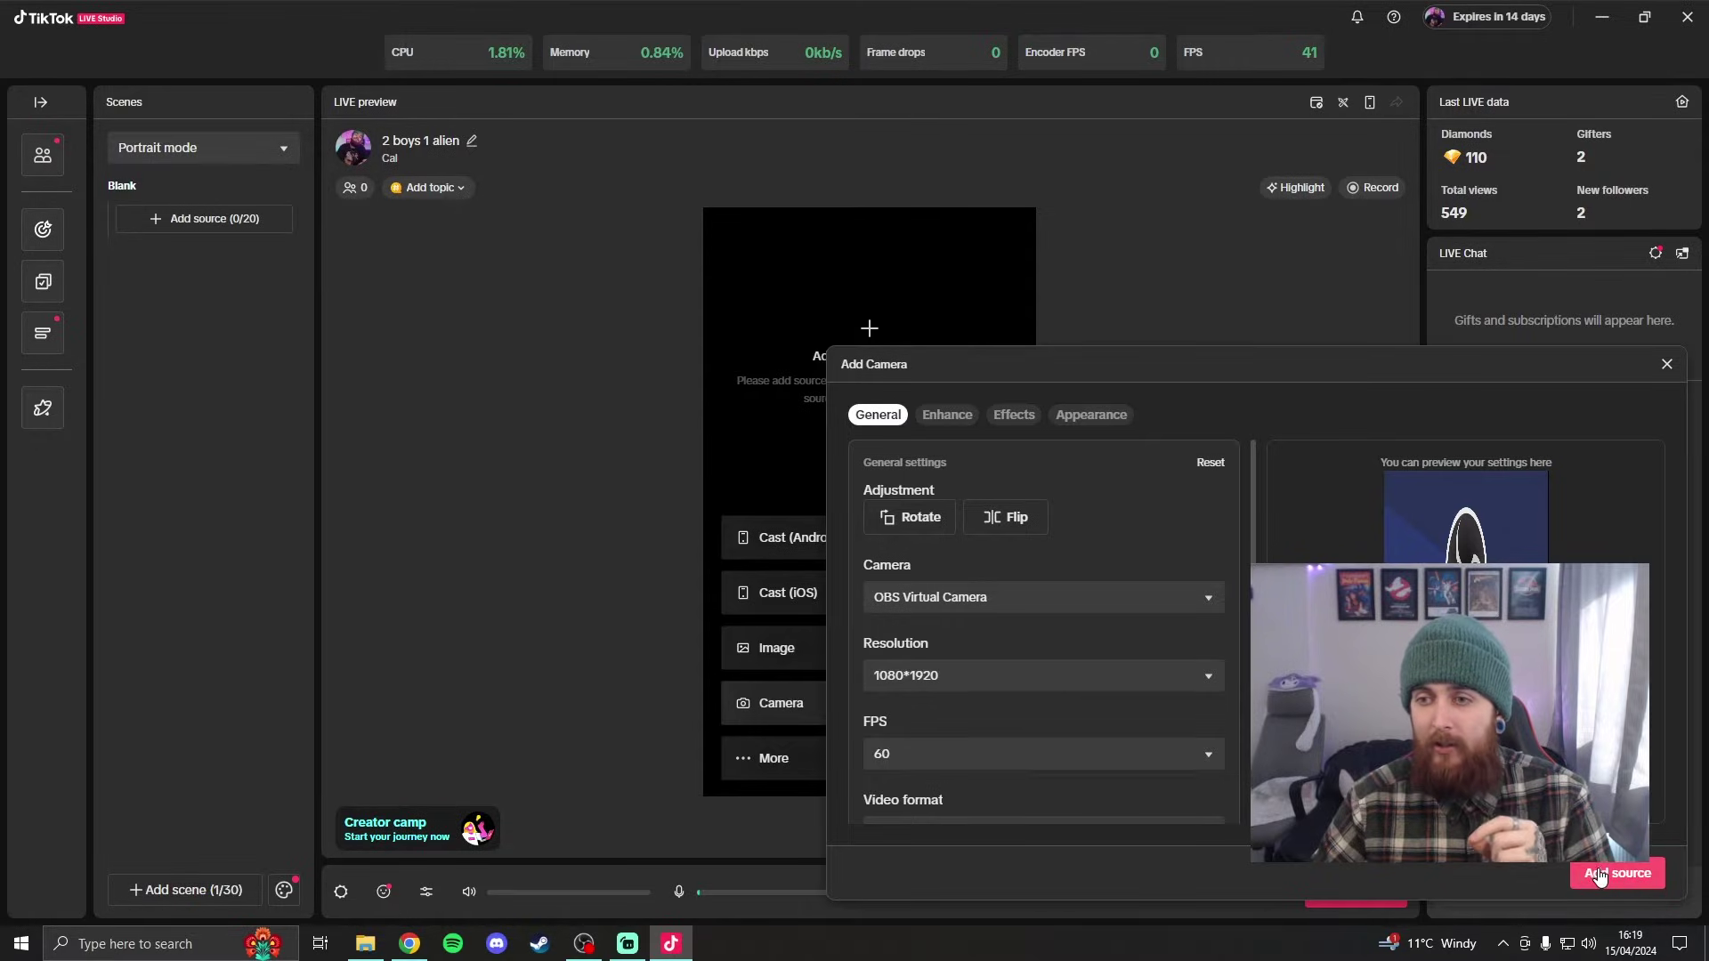
left_click(1599, 874)
left_click(883, 426)
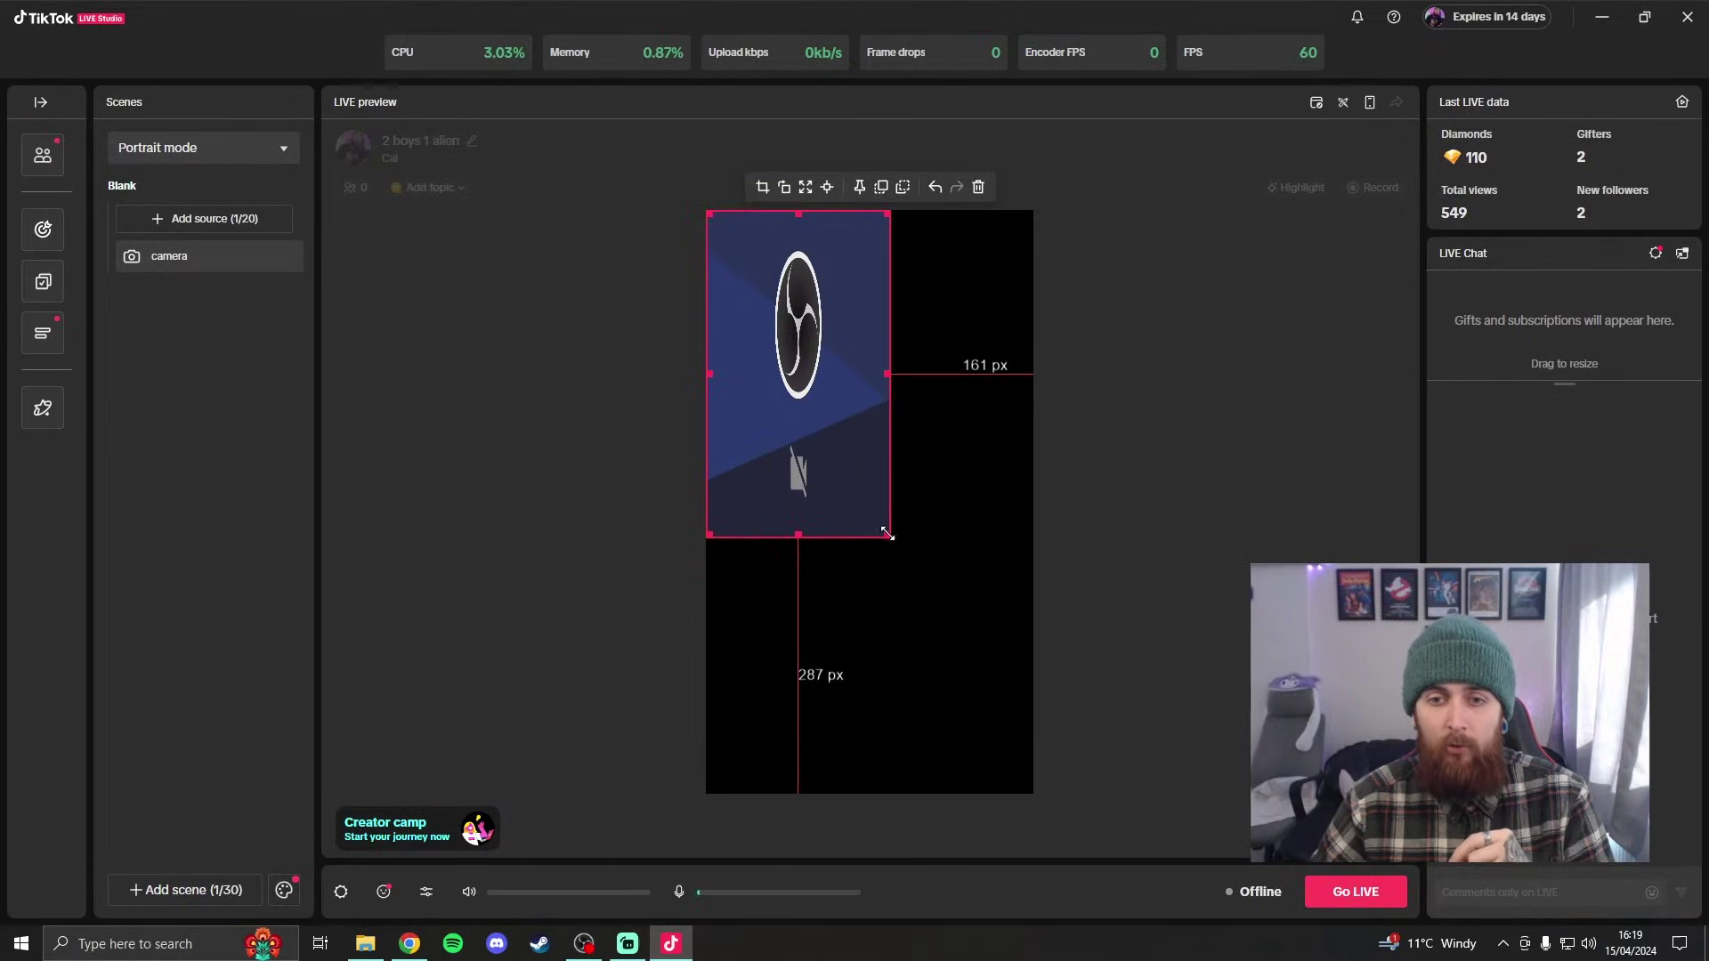
left_click_drag(886, 533, 1092, 782)
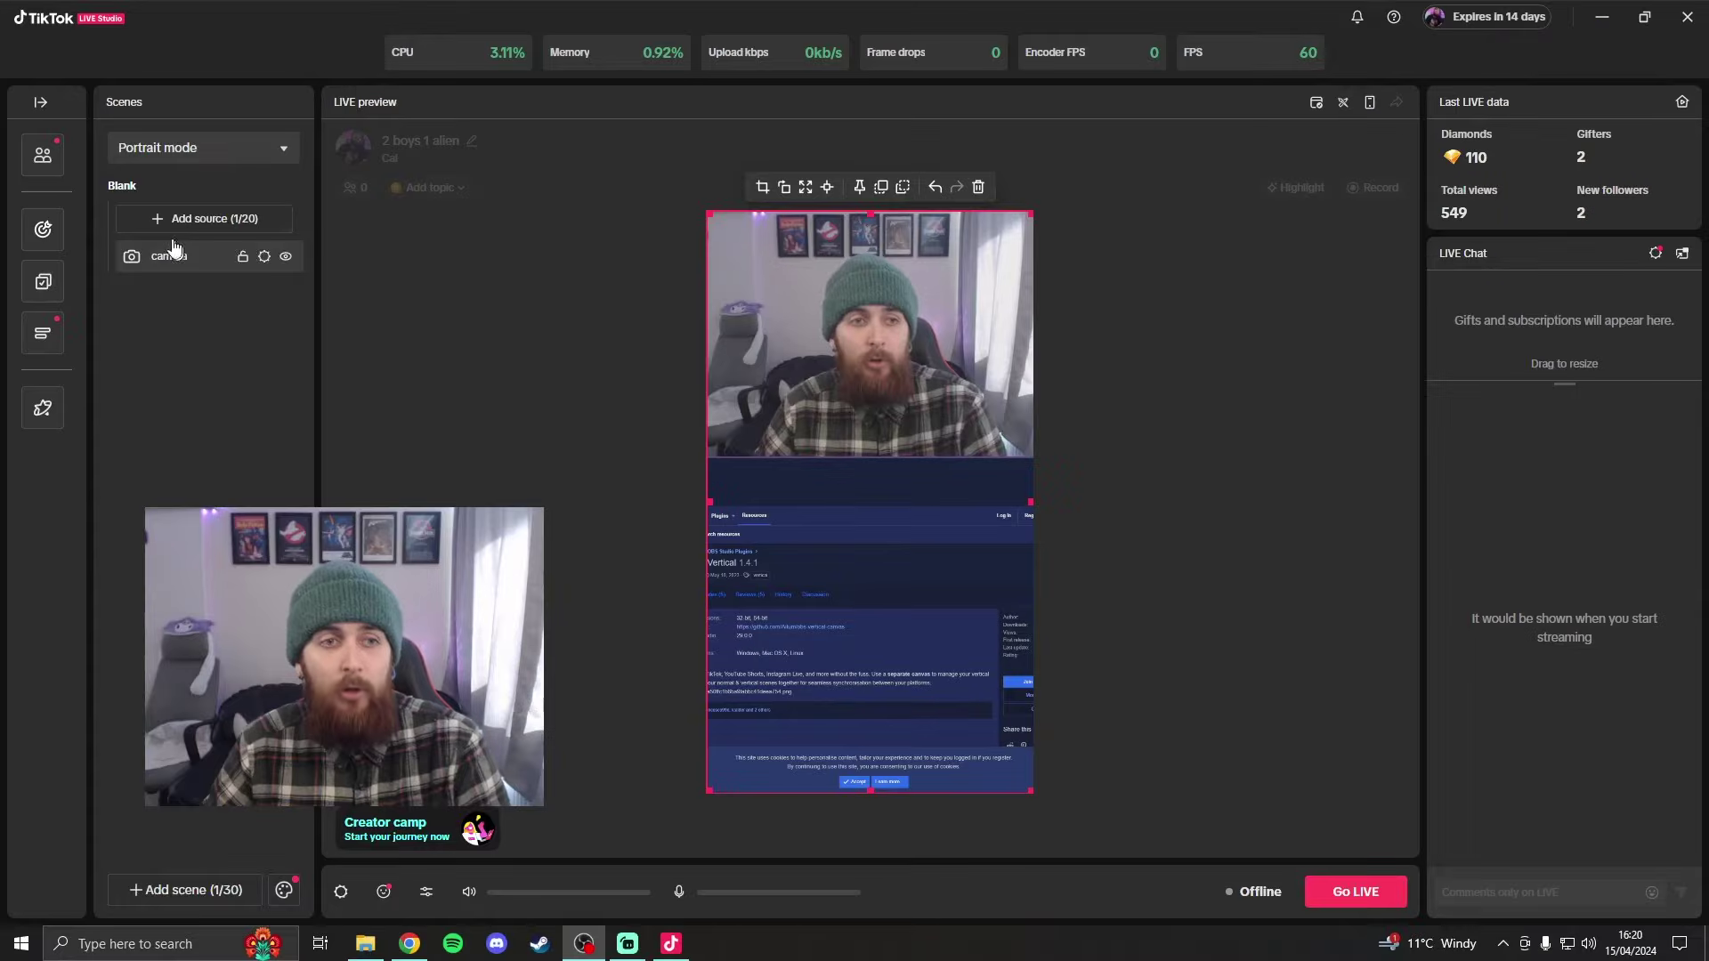
Add the follower Alert widget from LIVE widgets and position it in the portrait preview
left_click(178, 227)
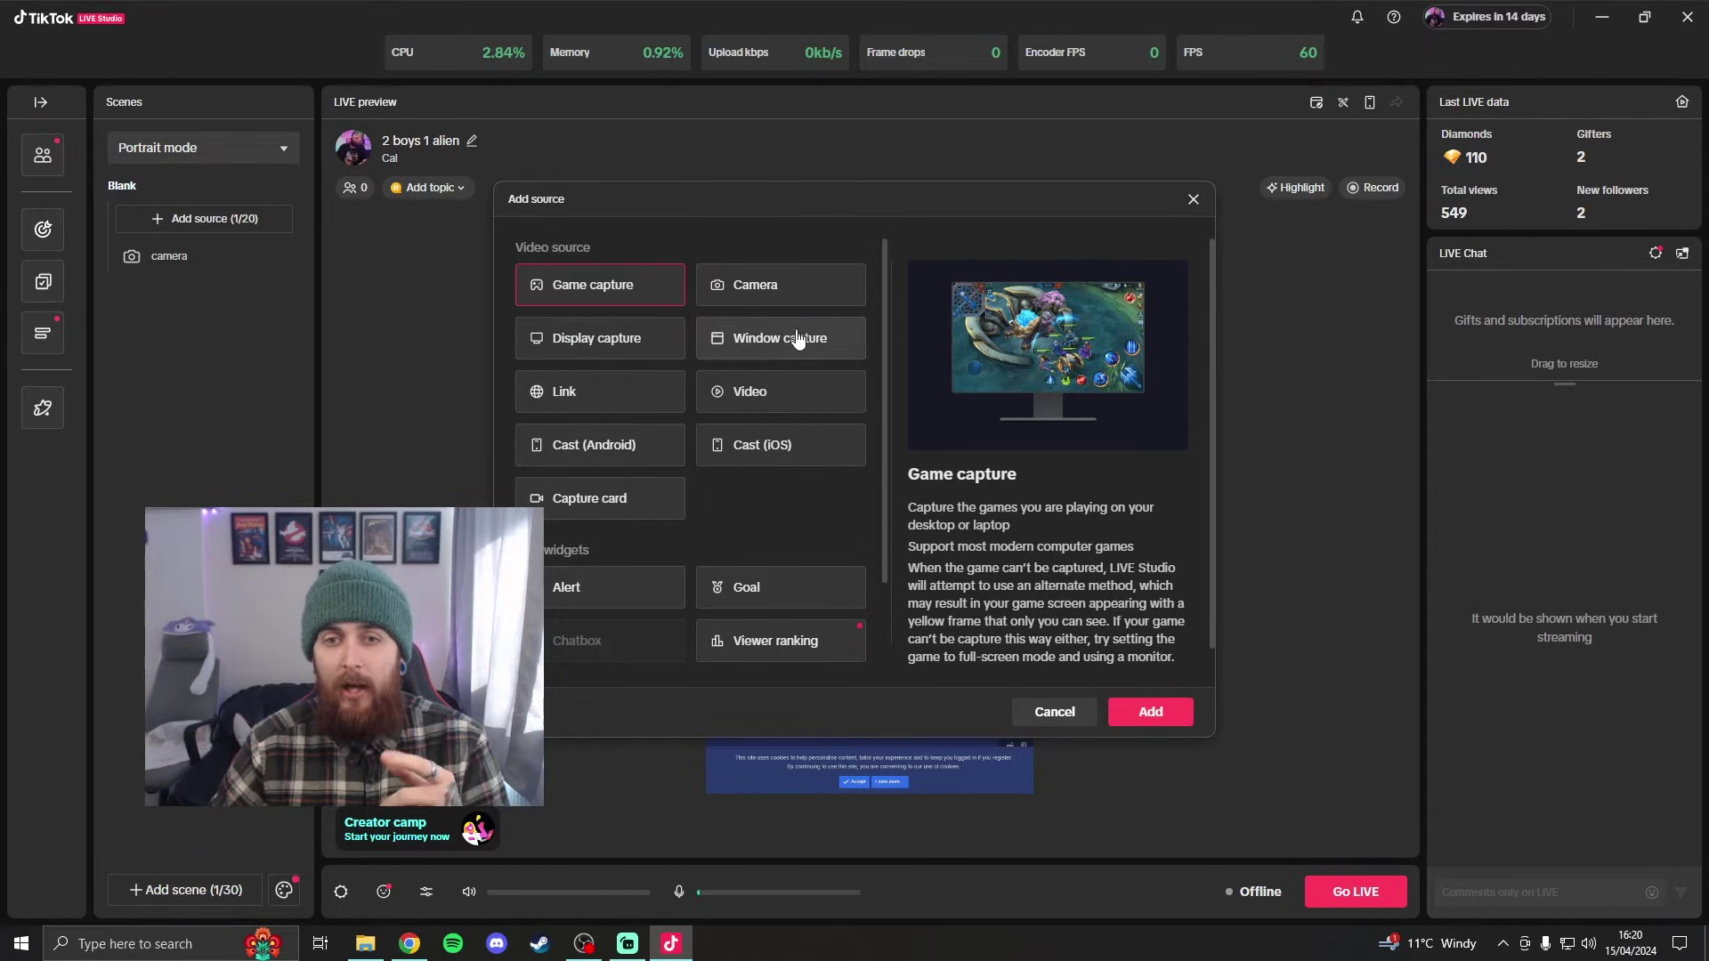
scroll(648, 565, "down", 2)
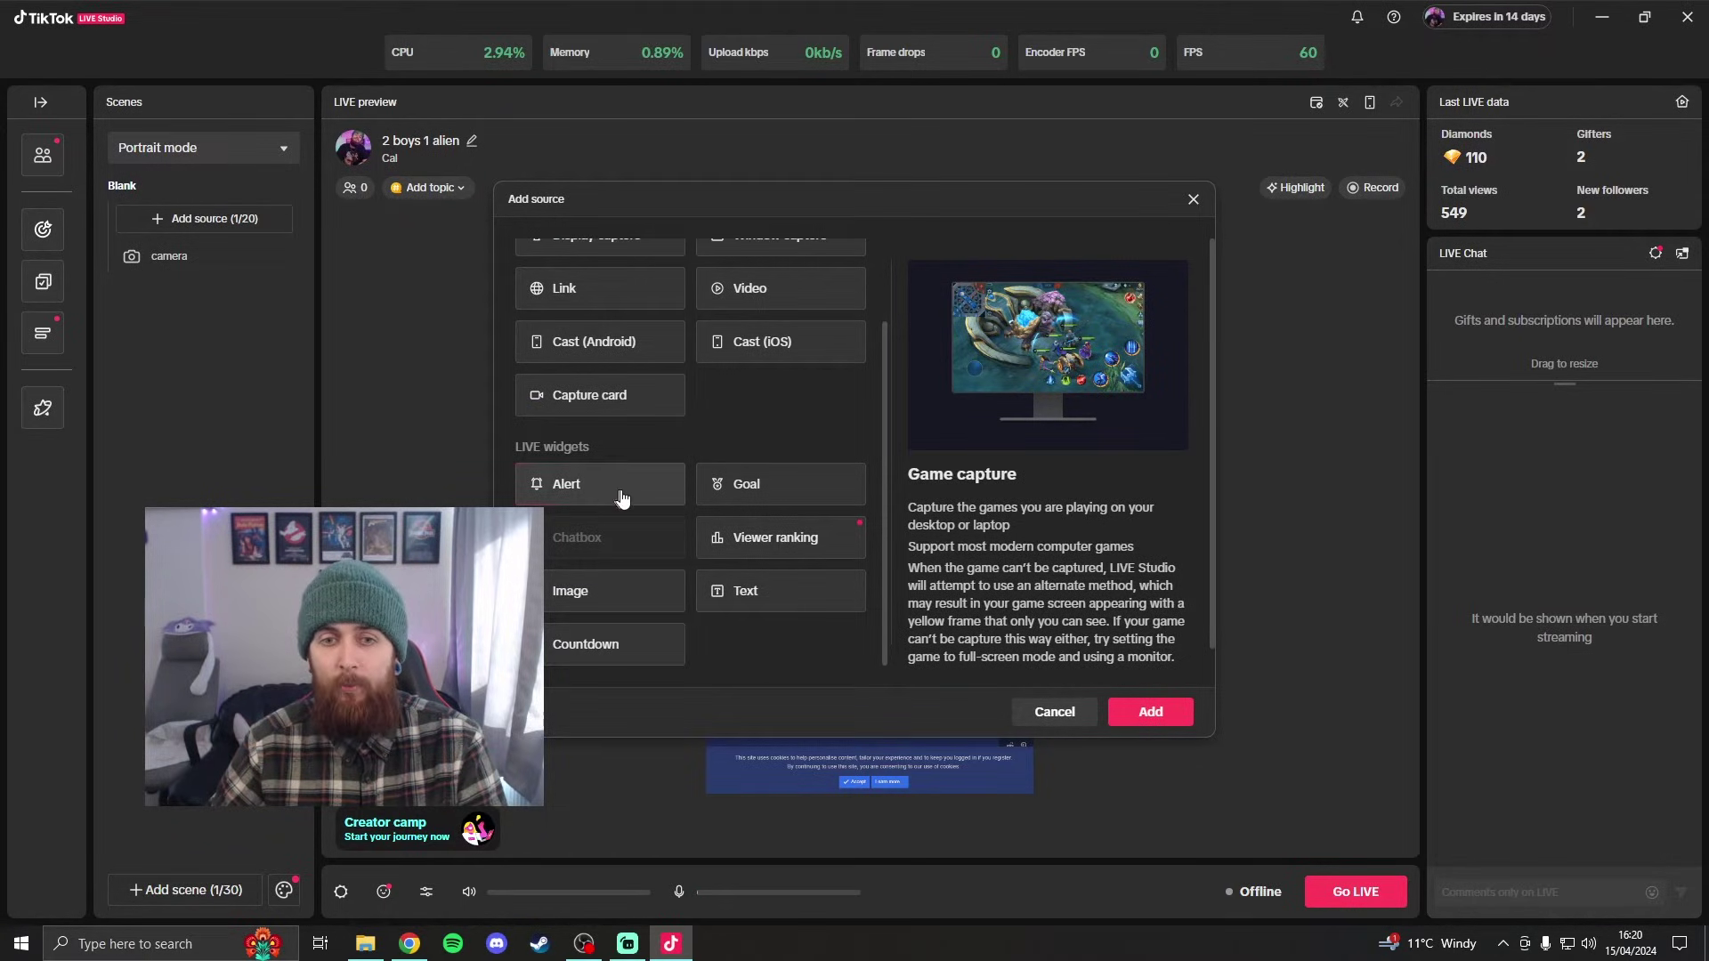
left_click(622, 496)
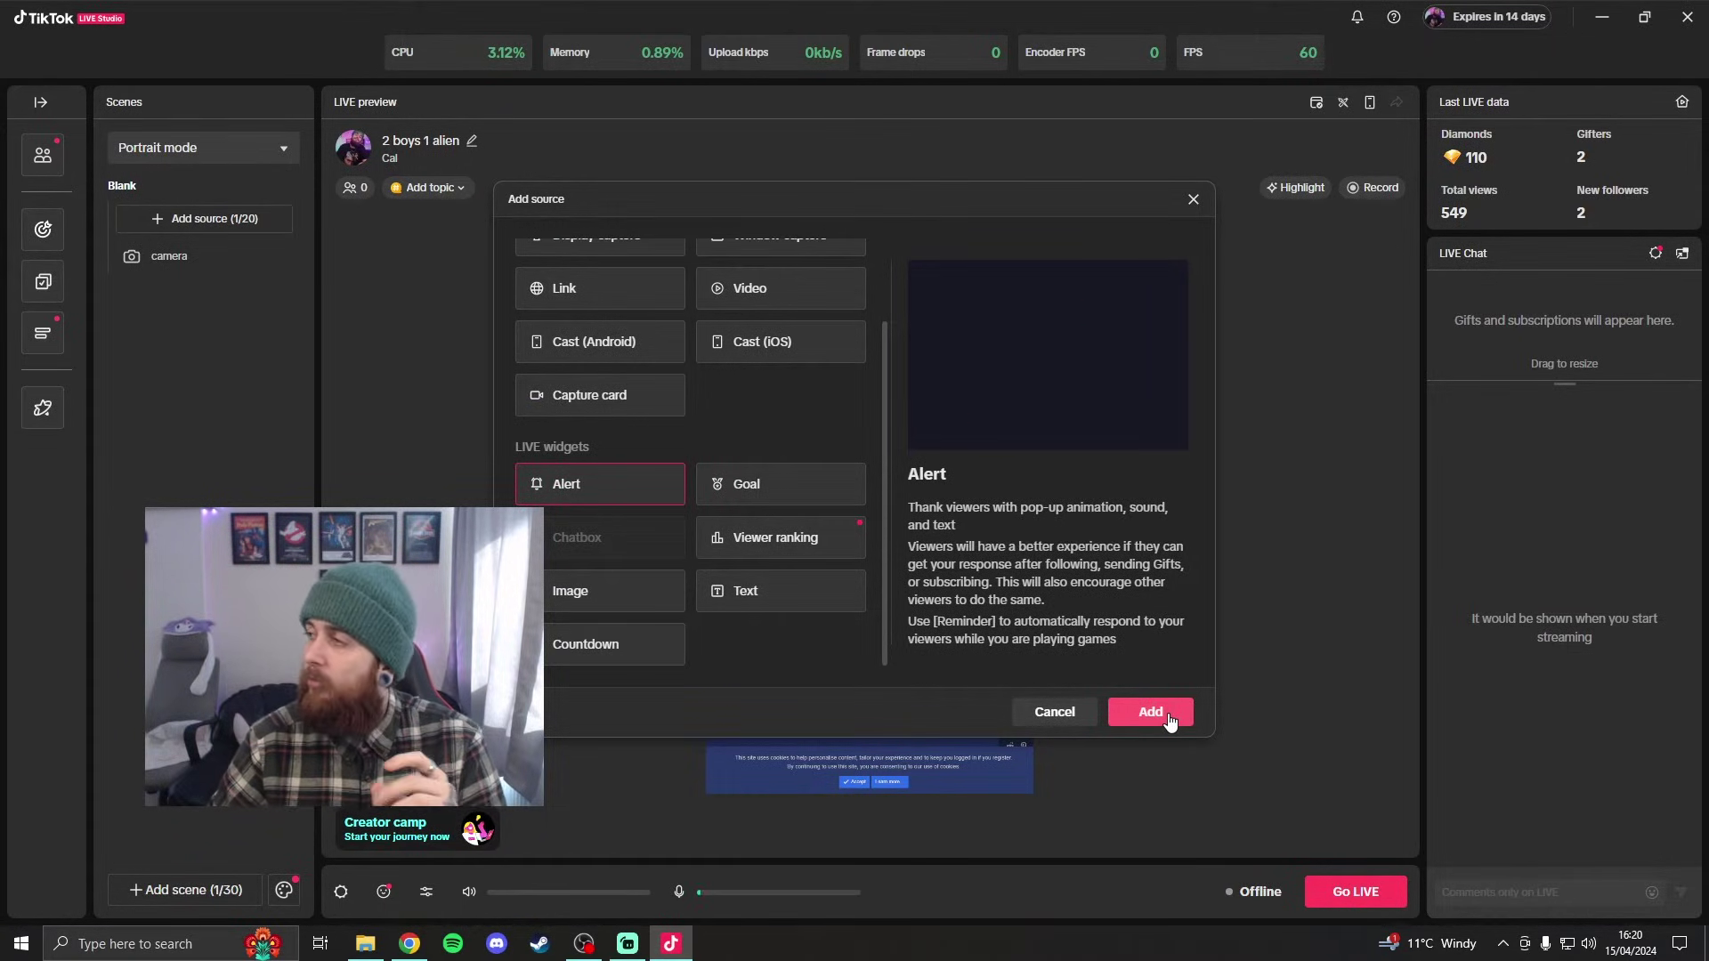
left_click(1151, 713)
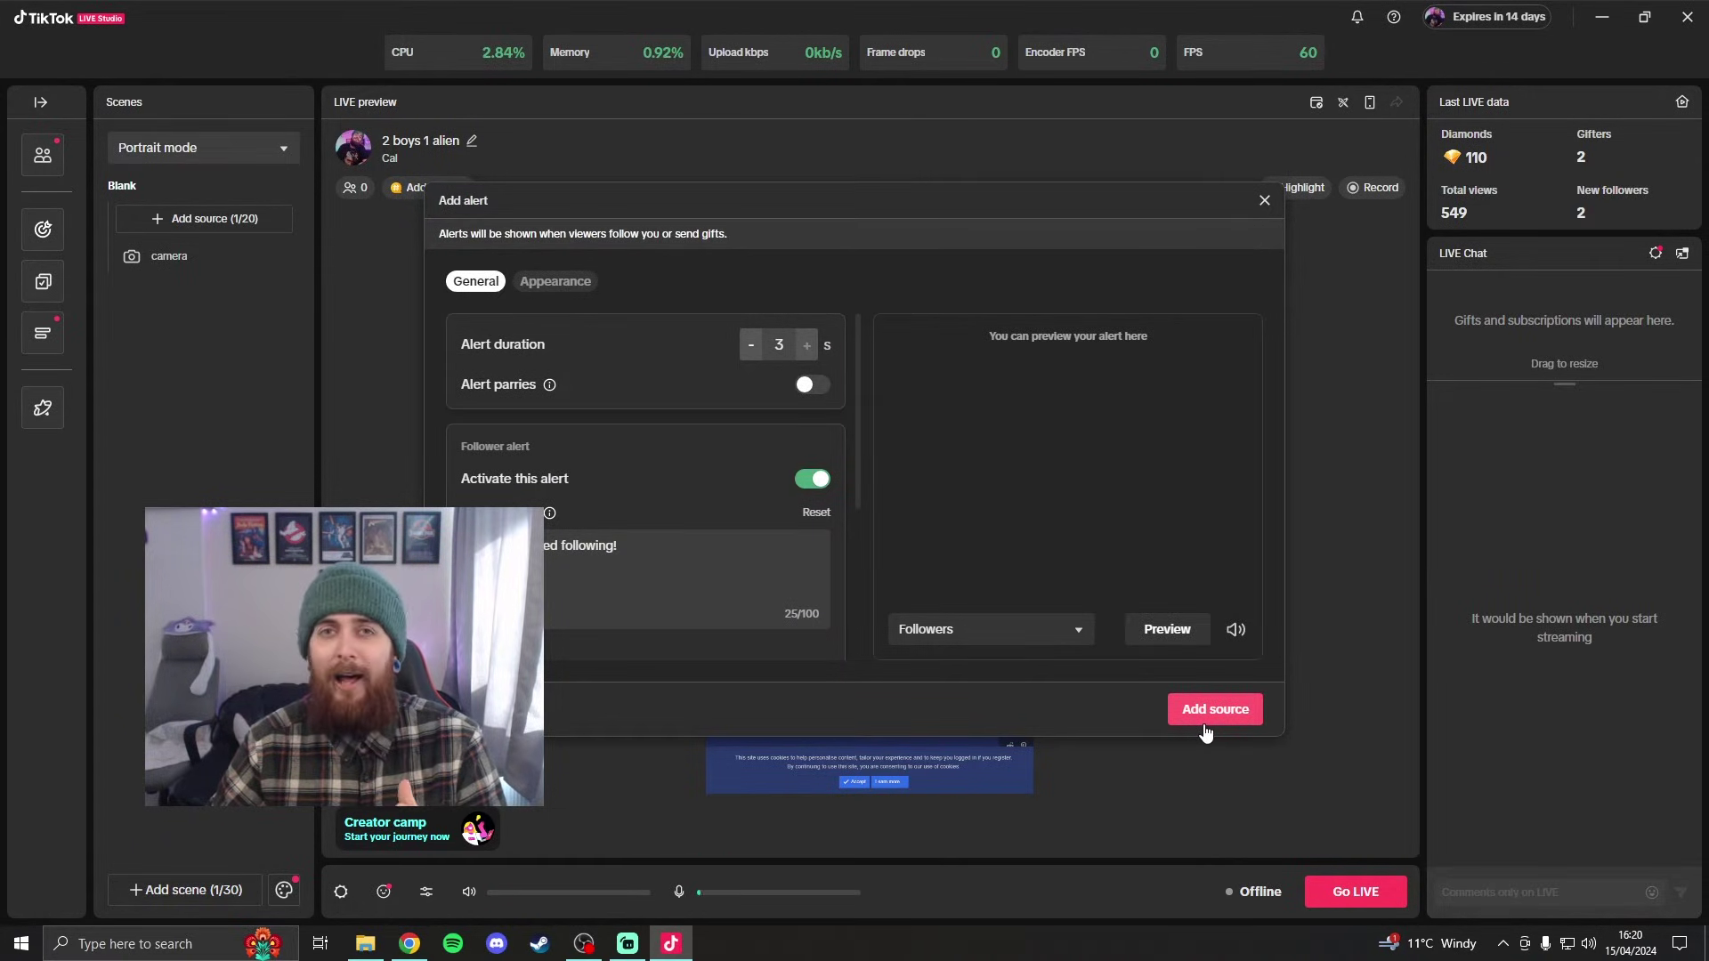
left_click(1212, 710)
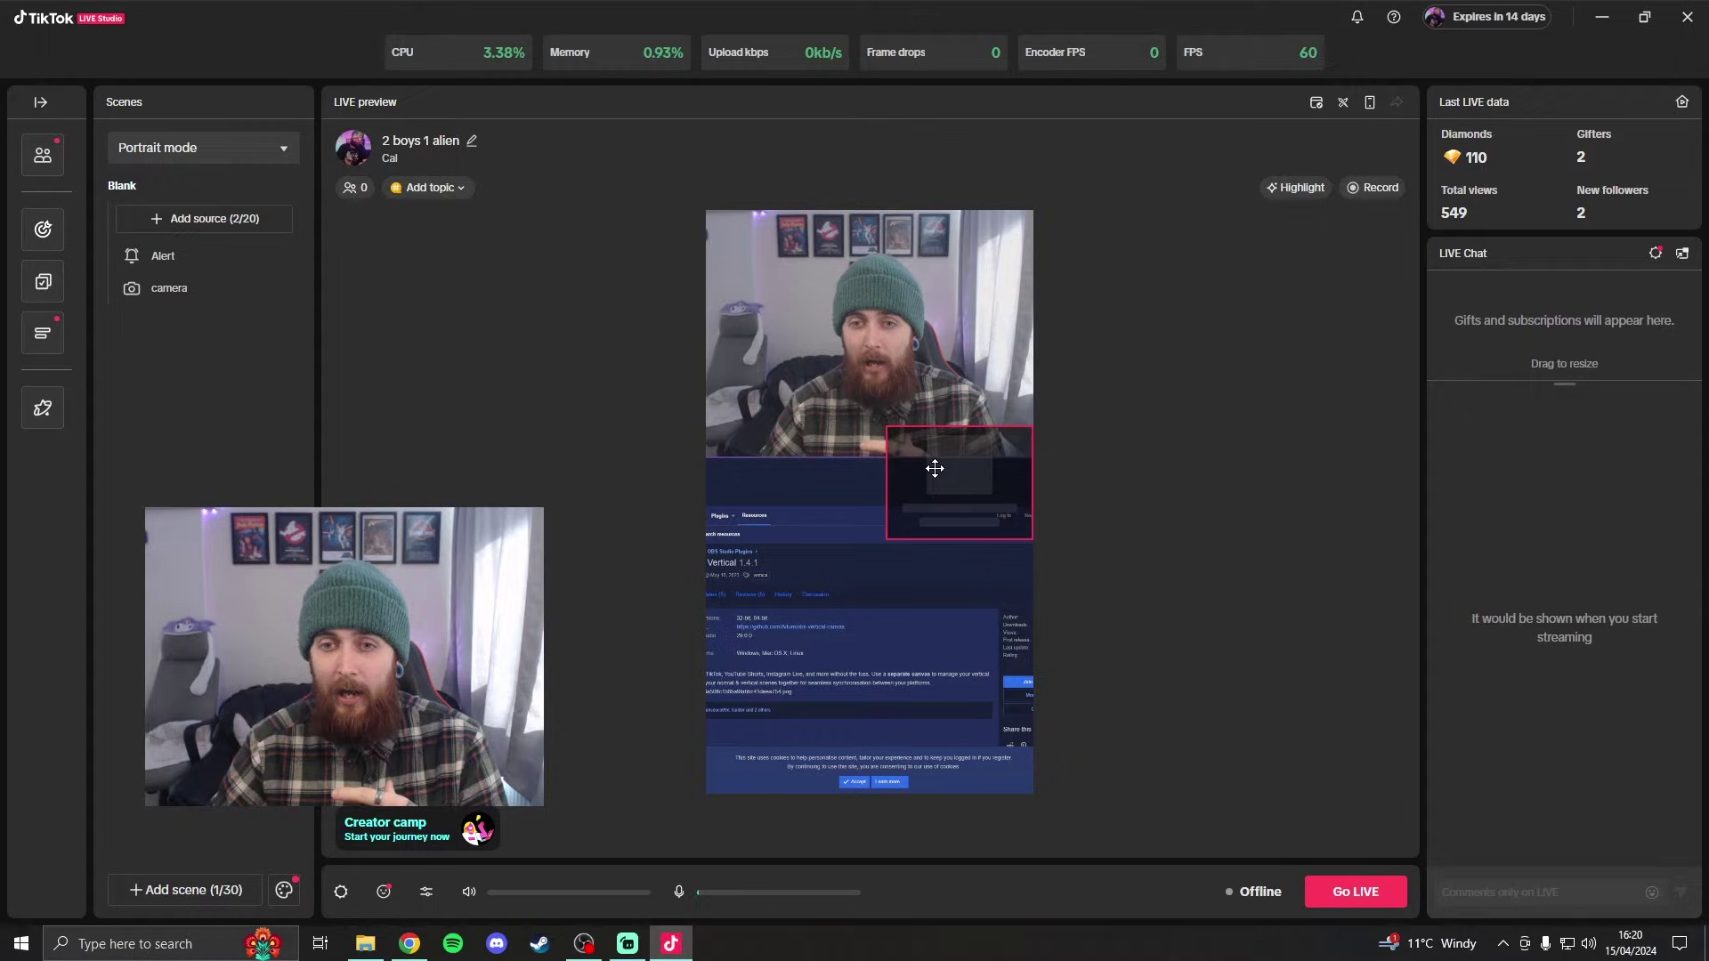
mouse_move(964, 482)
left_mouse_down()
mouse_move(870, 370)
mouse_move(905, 351)
mouse_move(889, 457)
mouse_move(867, 487)
mouse_move(873, 457)
mouse_move(960, 463)
left_mouse_up()
left_click(708, 847)
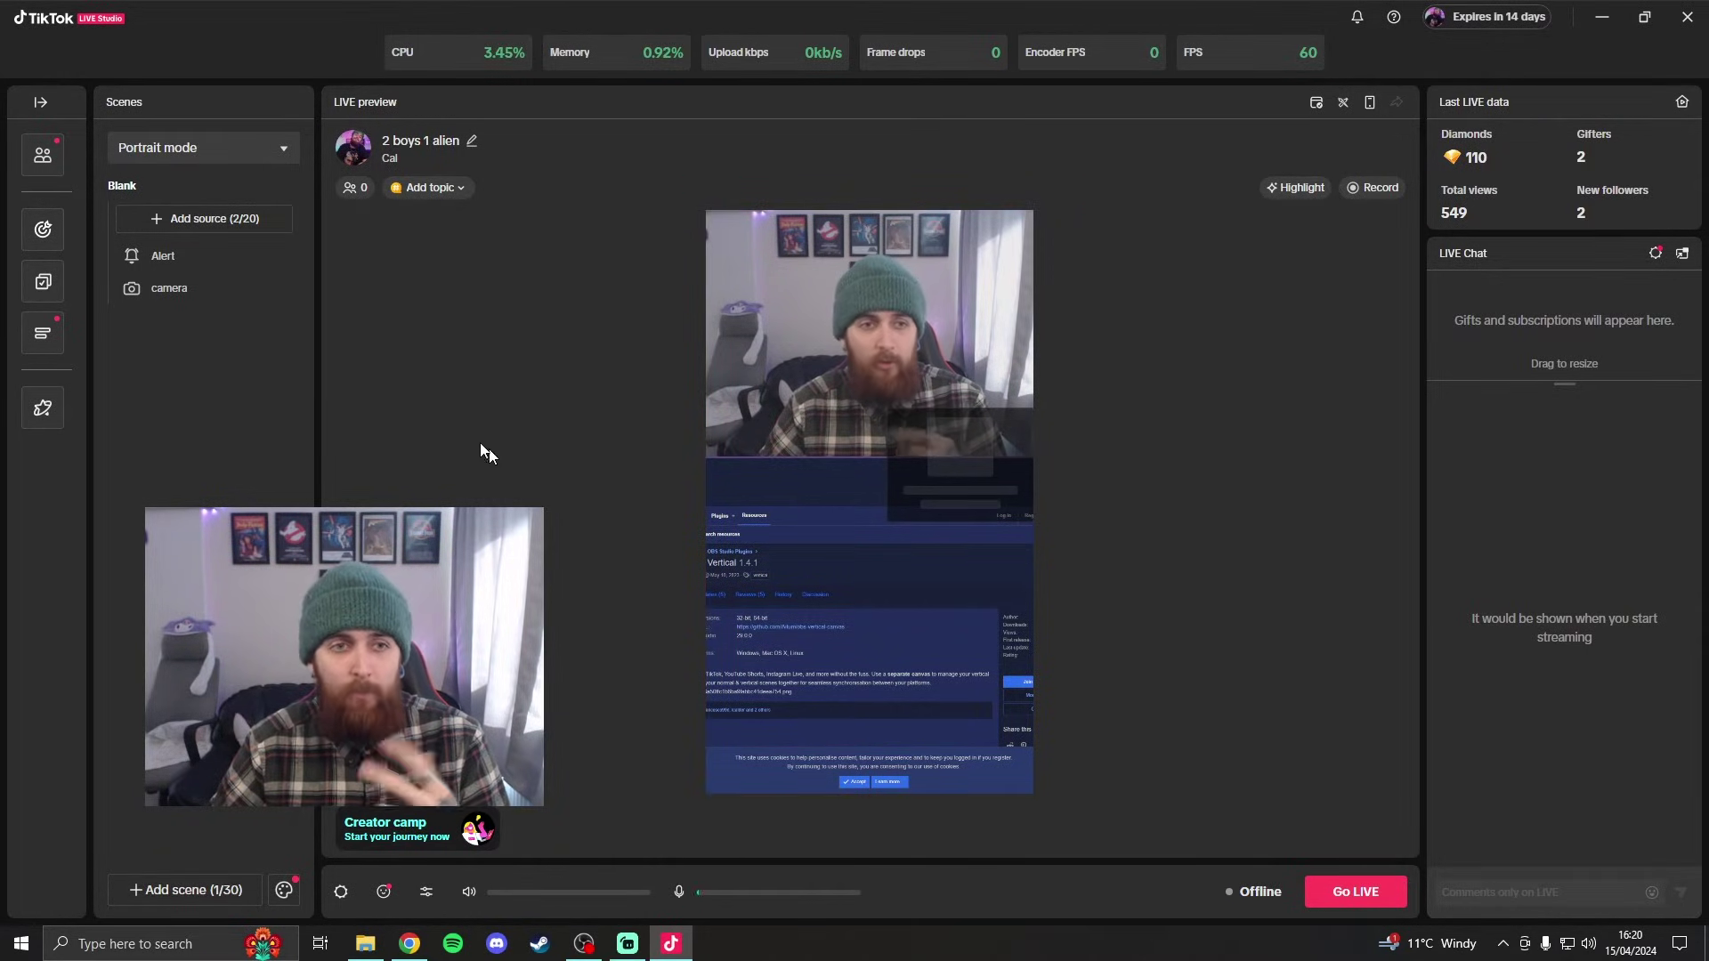
Scroll through the Add source options and close the list without adding anything
left_click(242, 219)
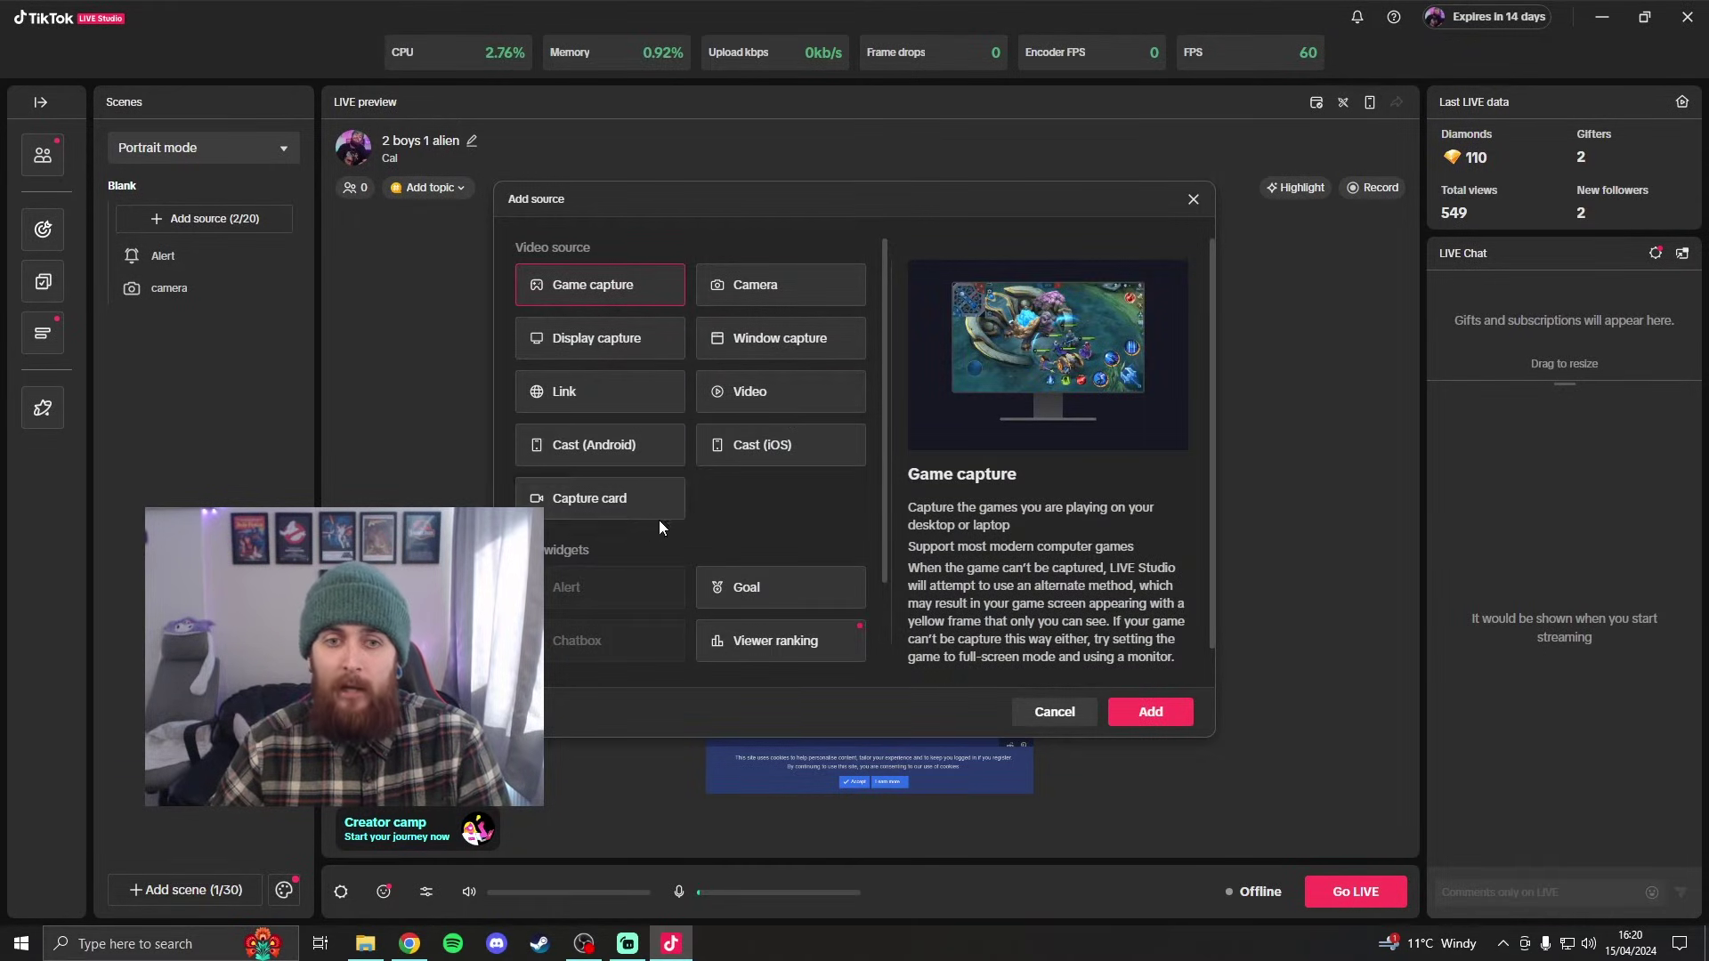
scroll(725, 505, "down", 2)
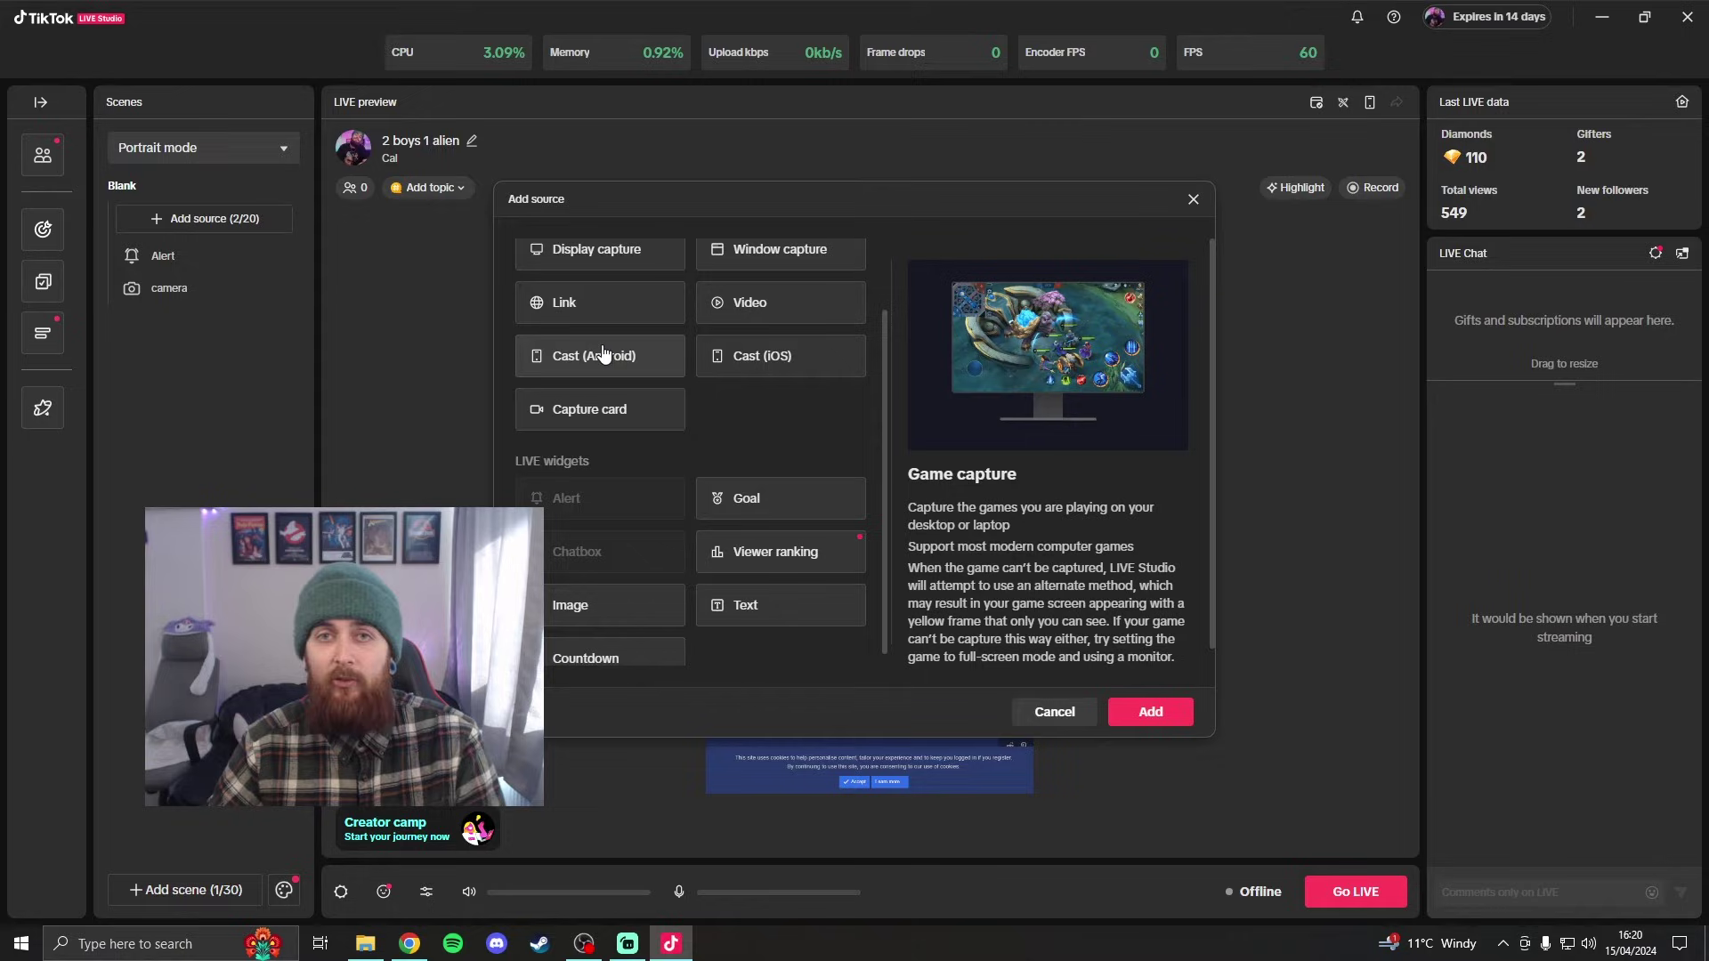
left_click(1191, 200)
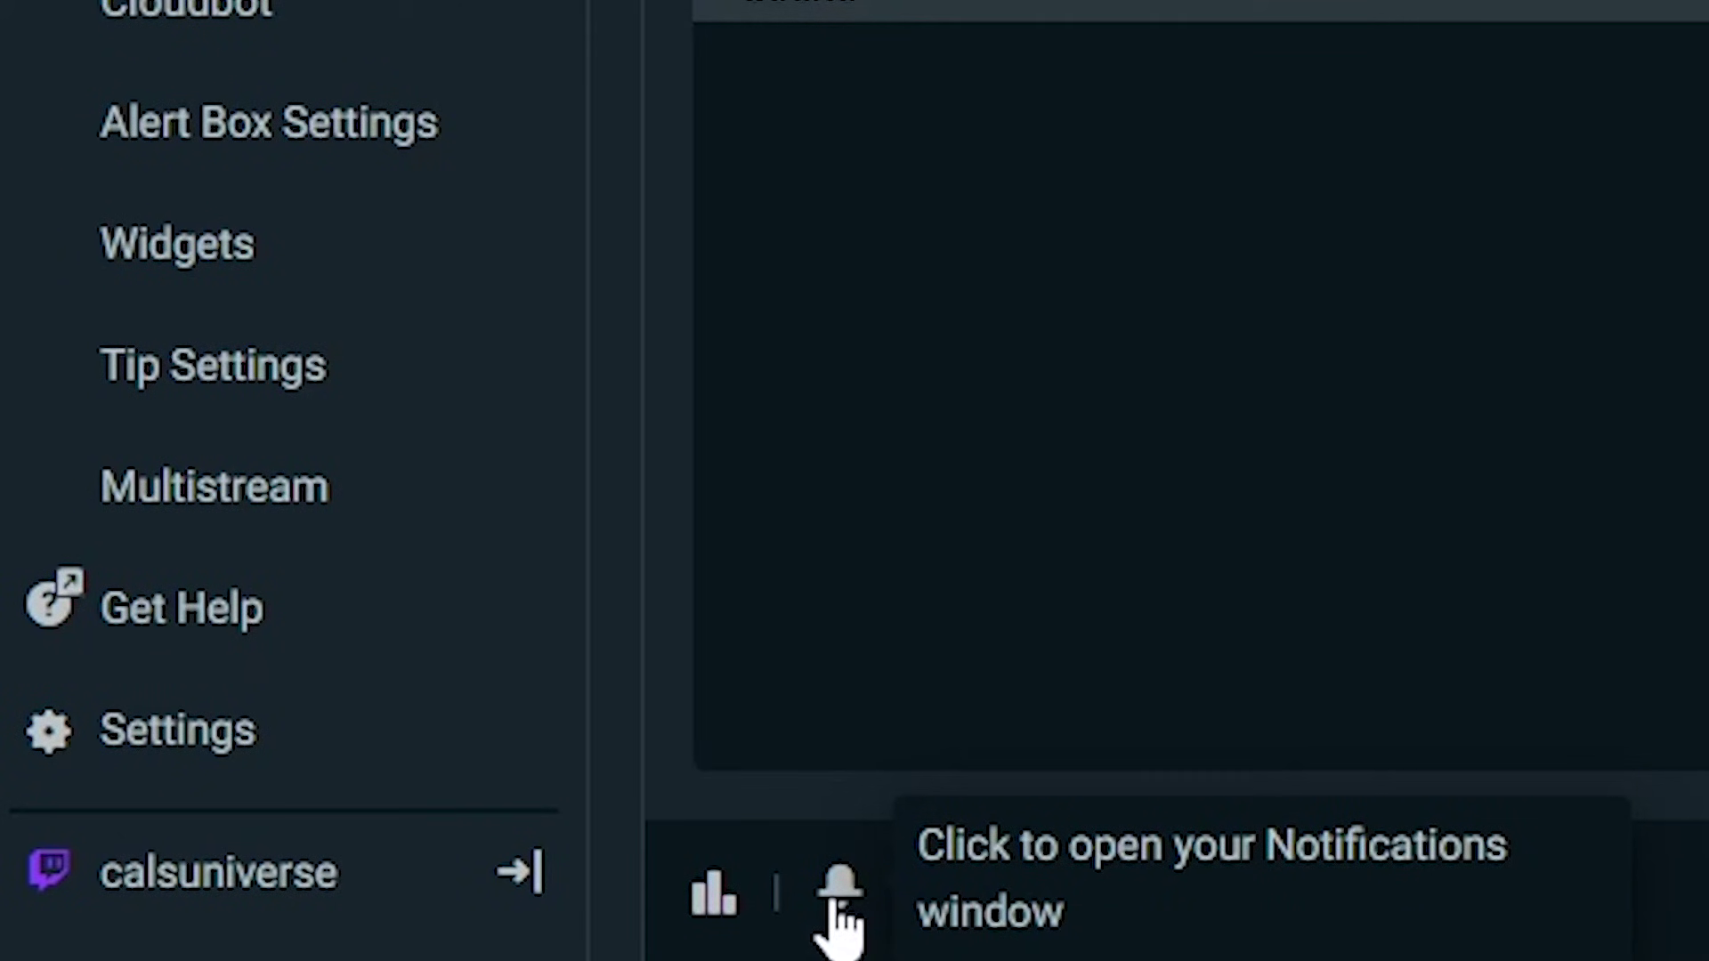
Open the Notifications log and mark the newer TikTok streaming-access notice as read
left_click(835, 899)
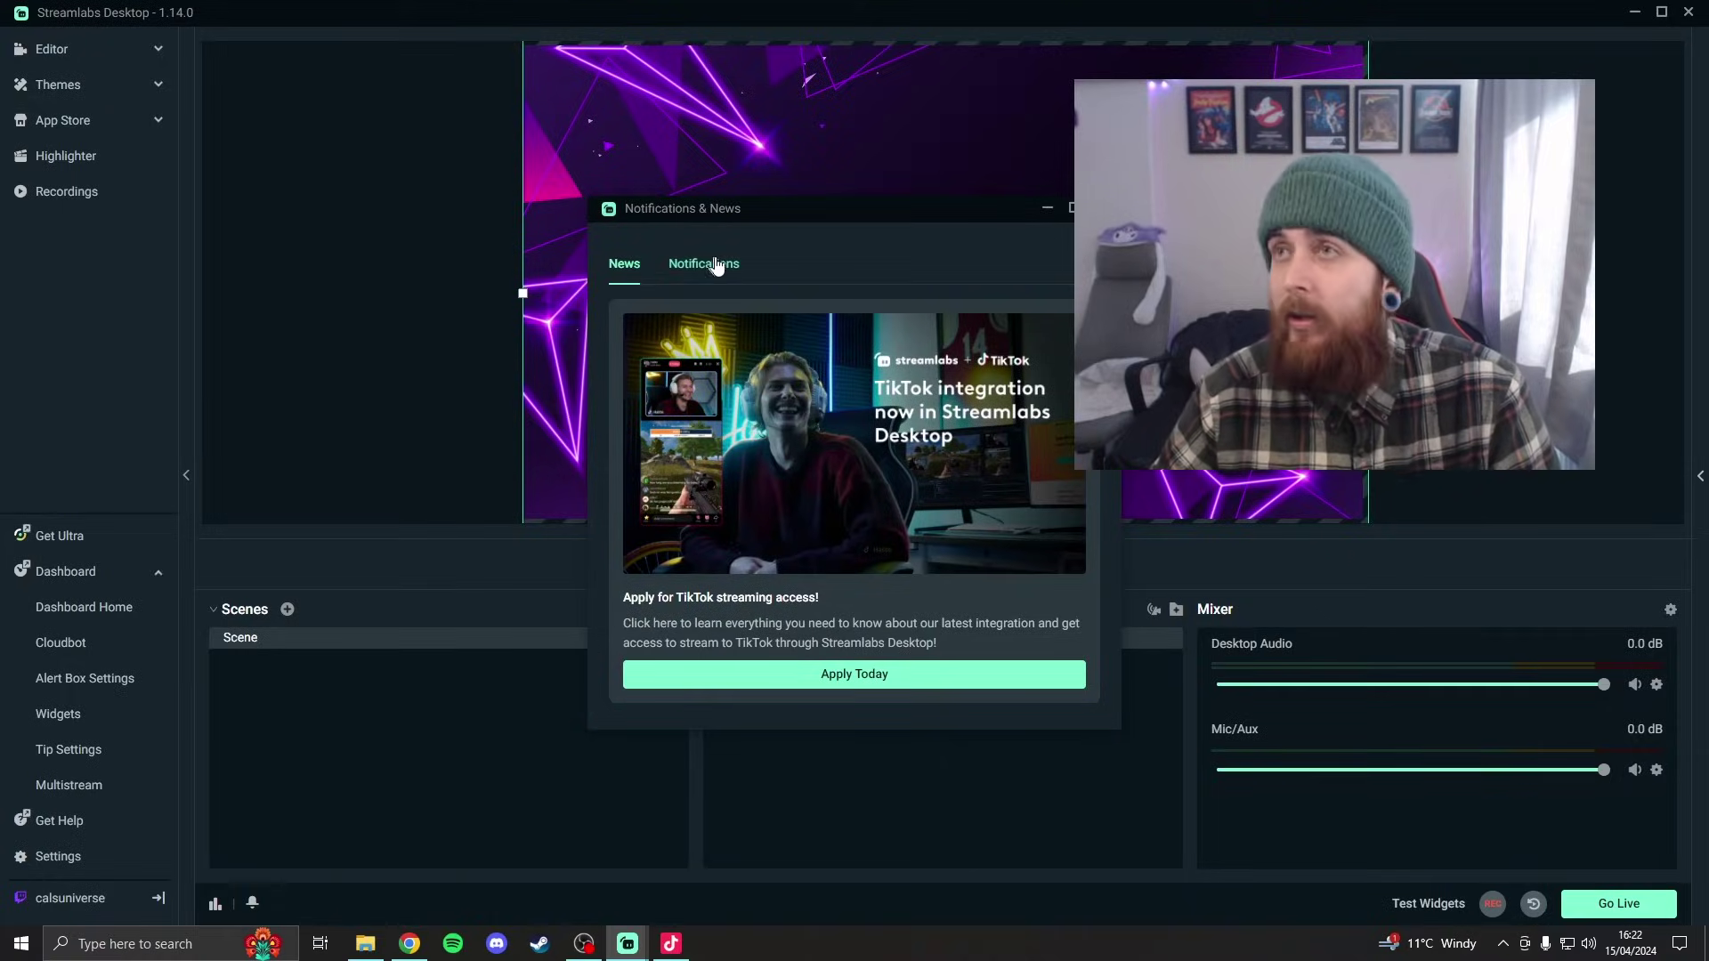
left_click(717, 265)
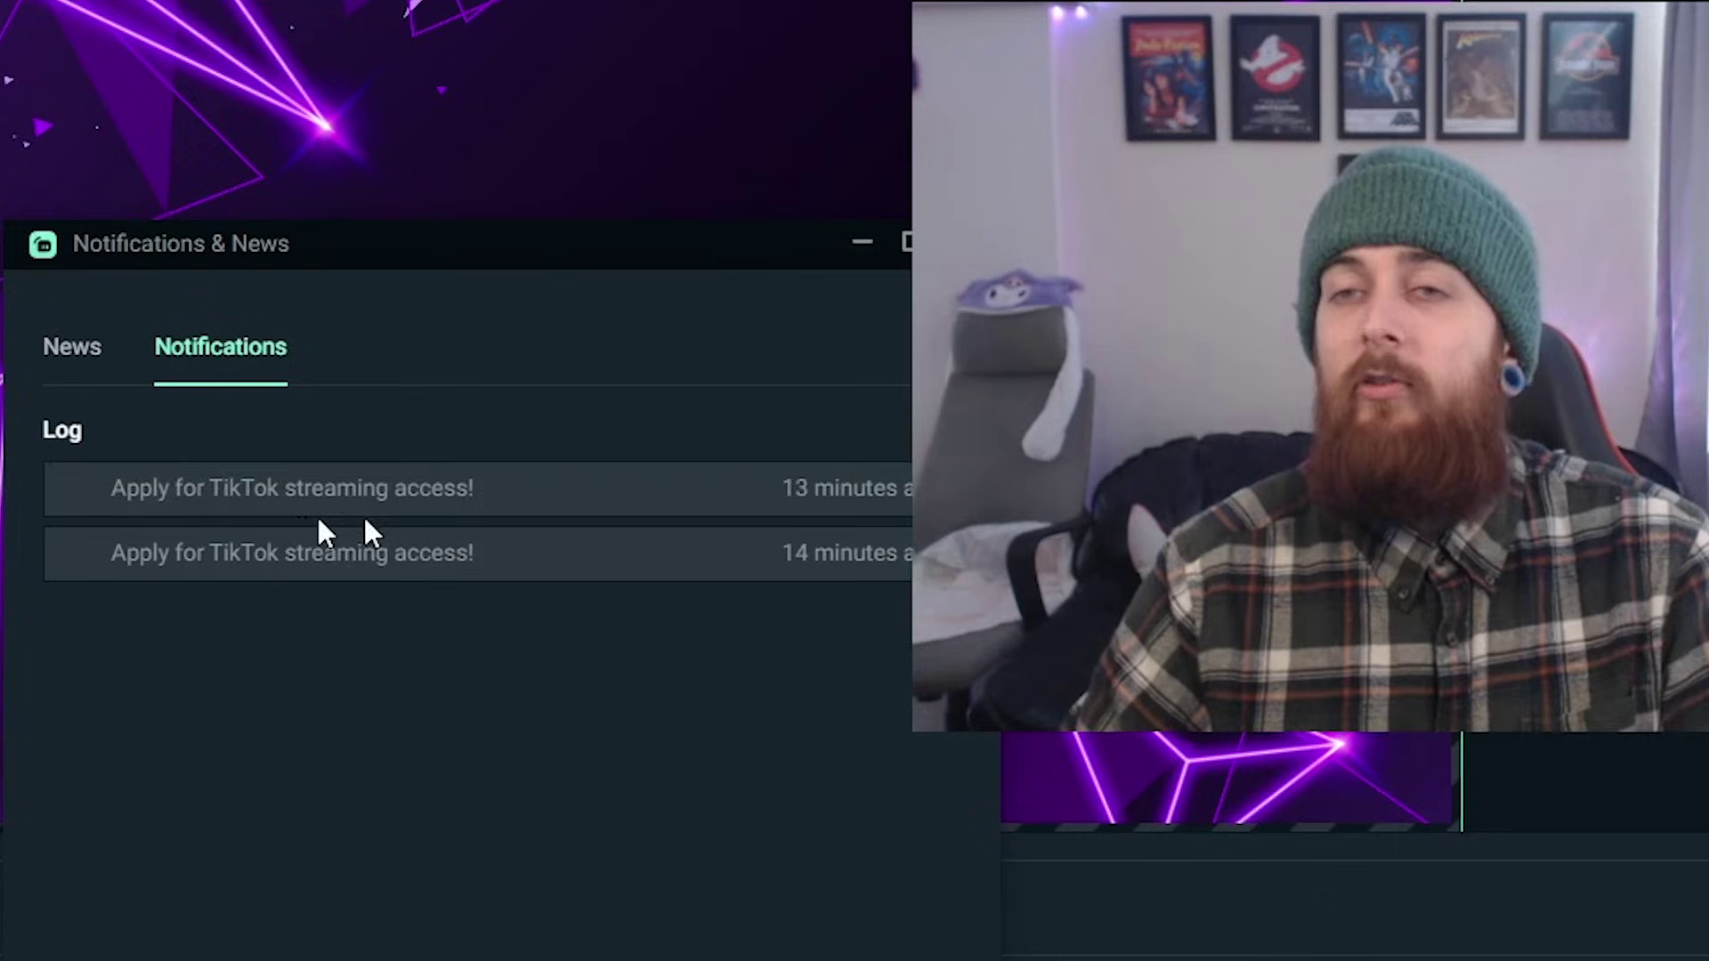
left_click(412, 506)
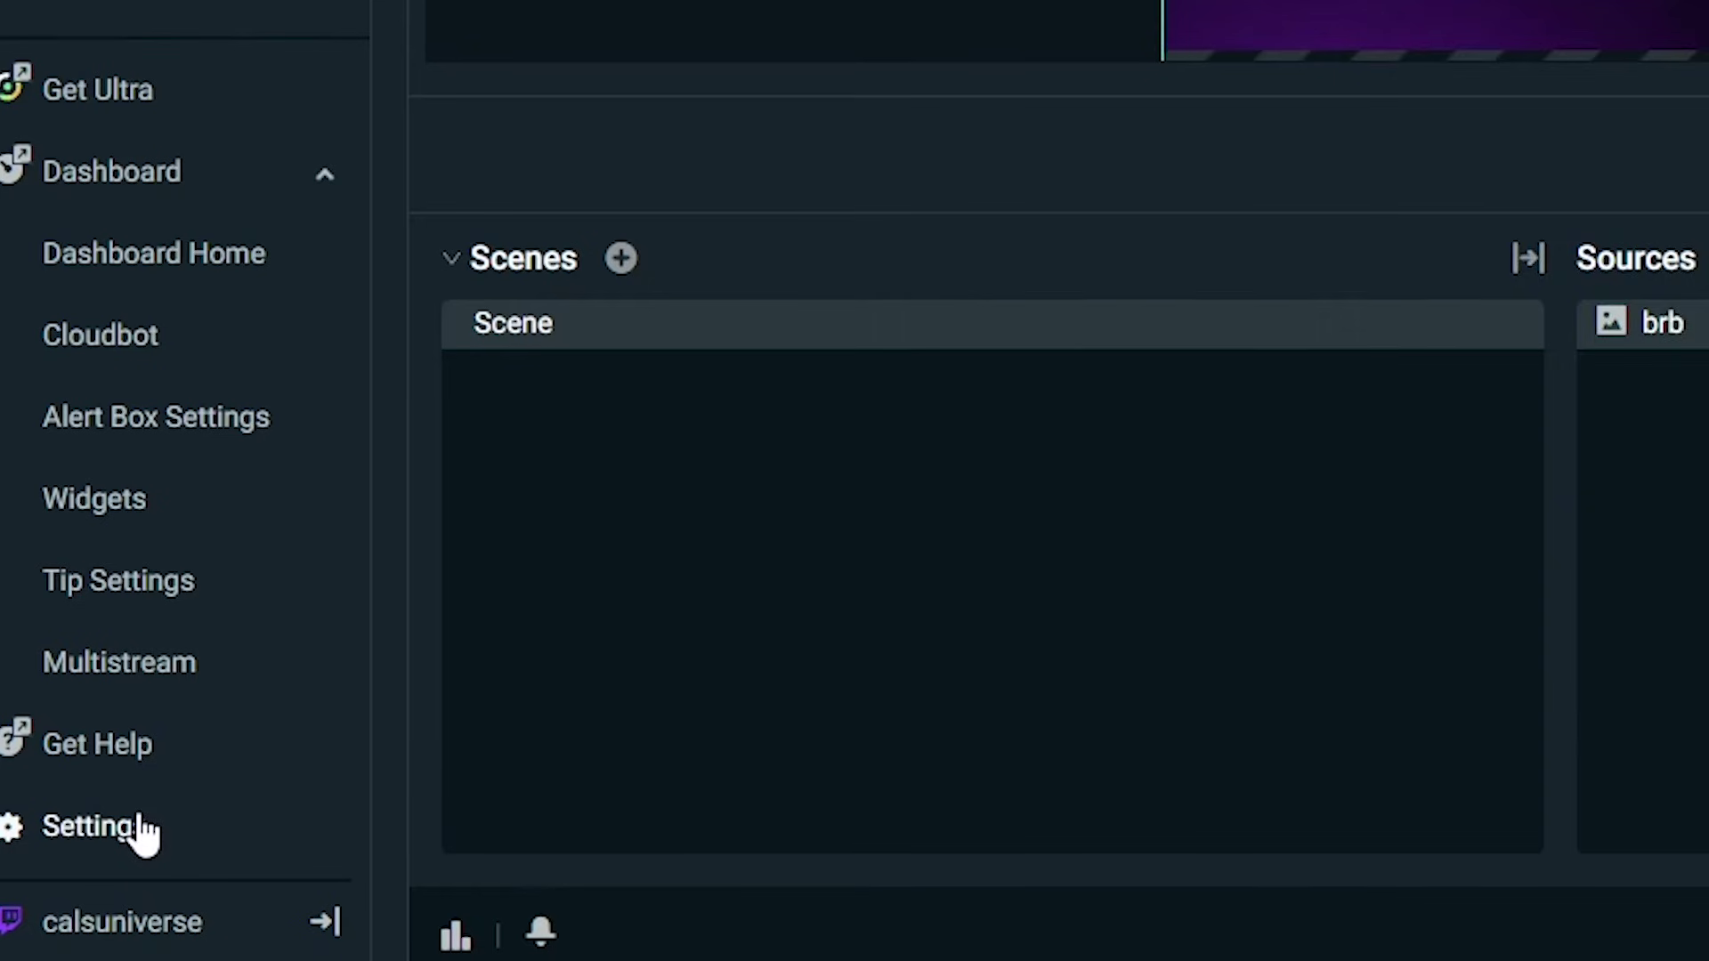
Open Settings, move the window left to show it fully, and view the Stream destinations
left_click(80, 861)
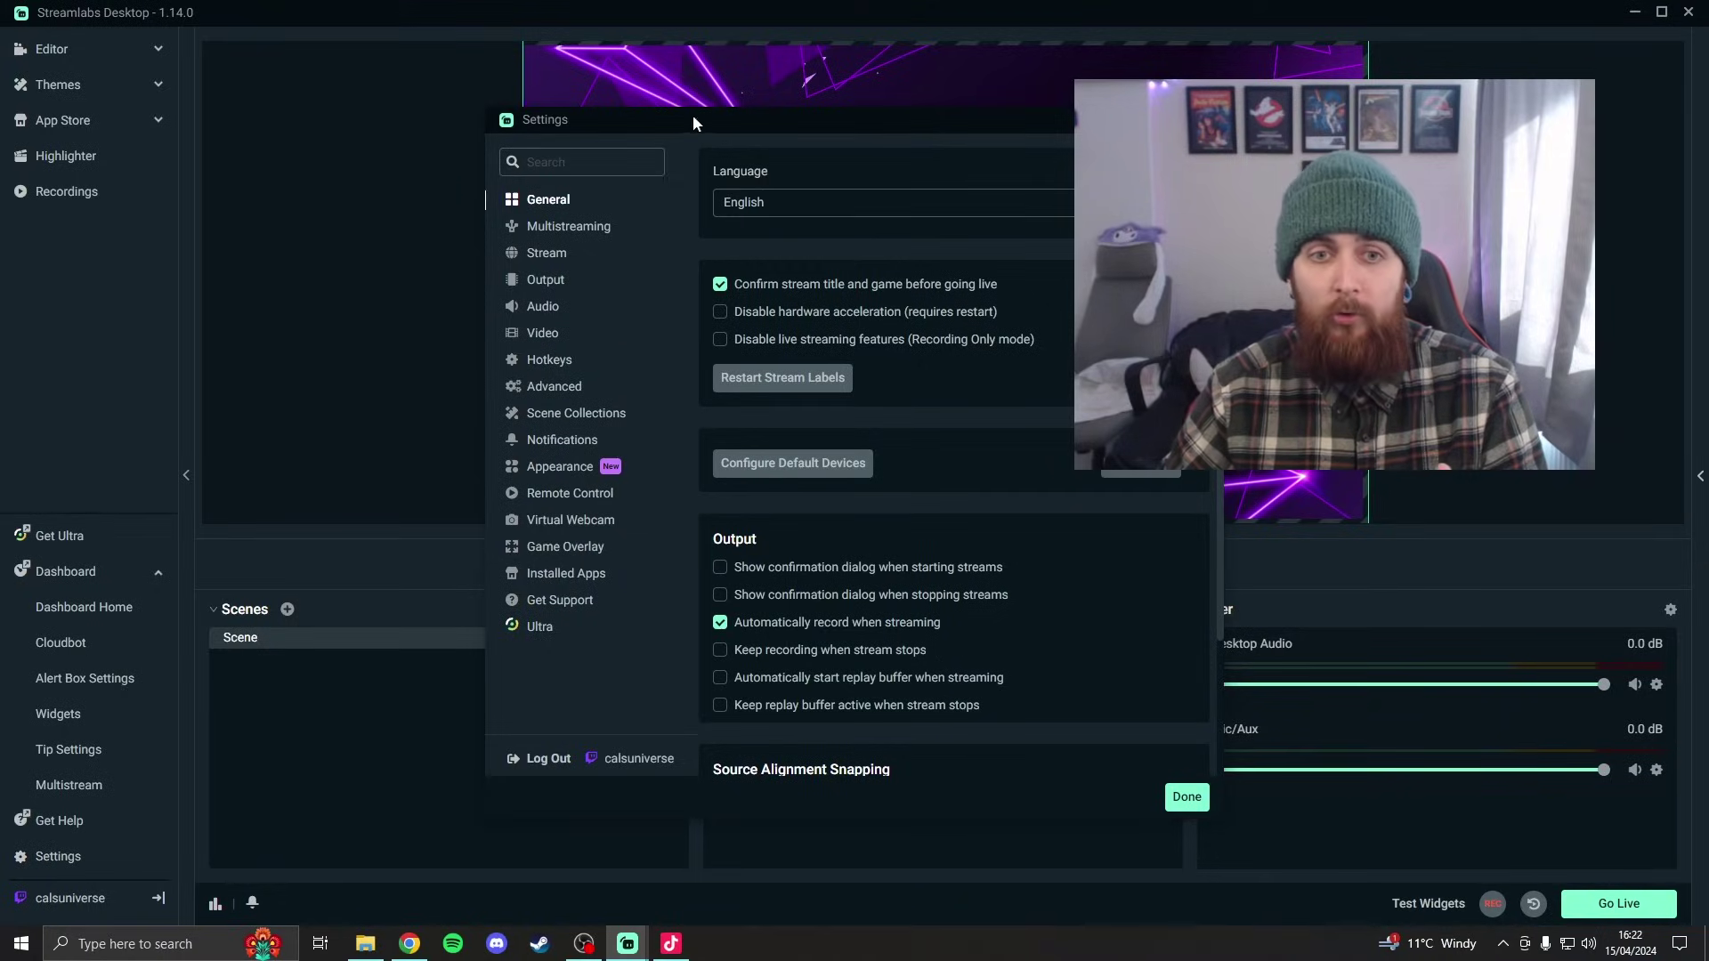
left_click_drag(694, 122, 419, 139)
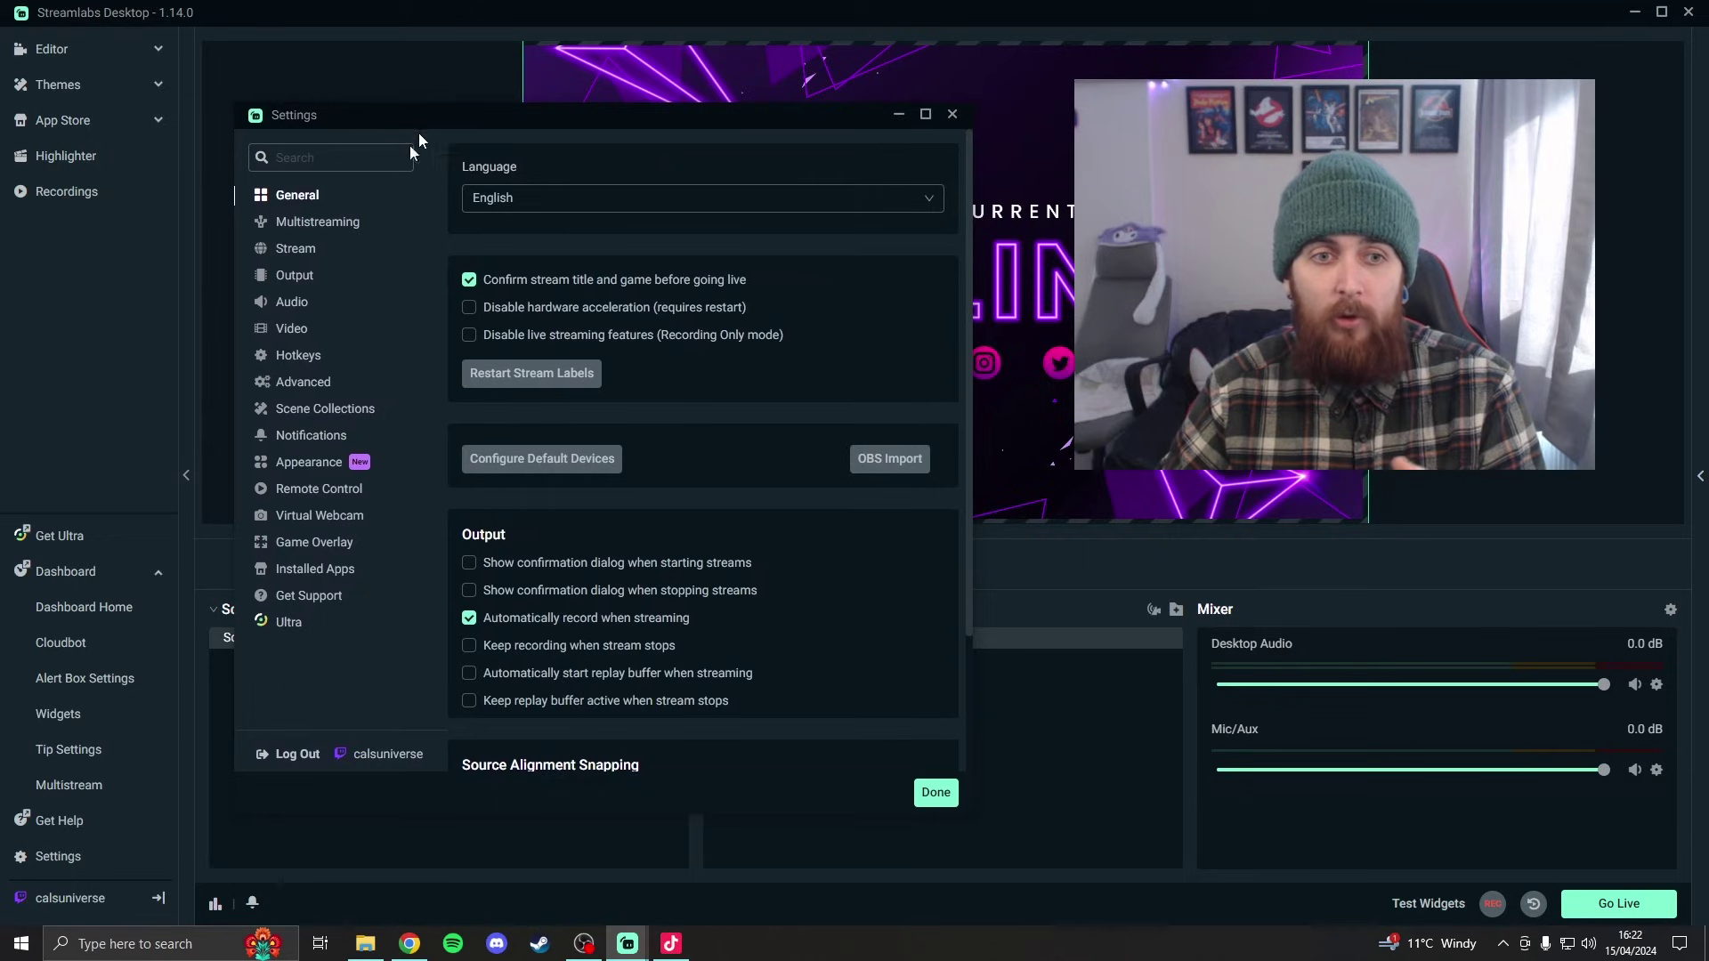
left_click(295, 247)
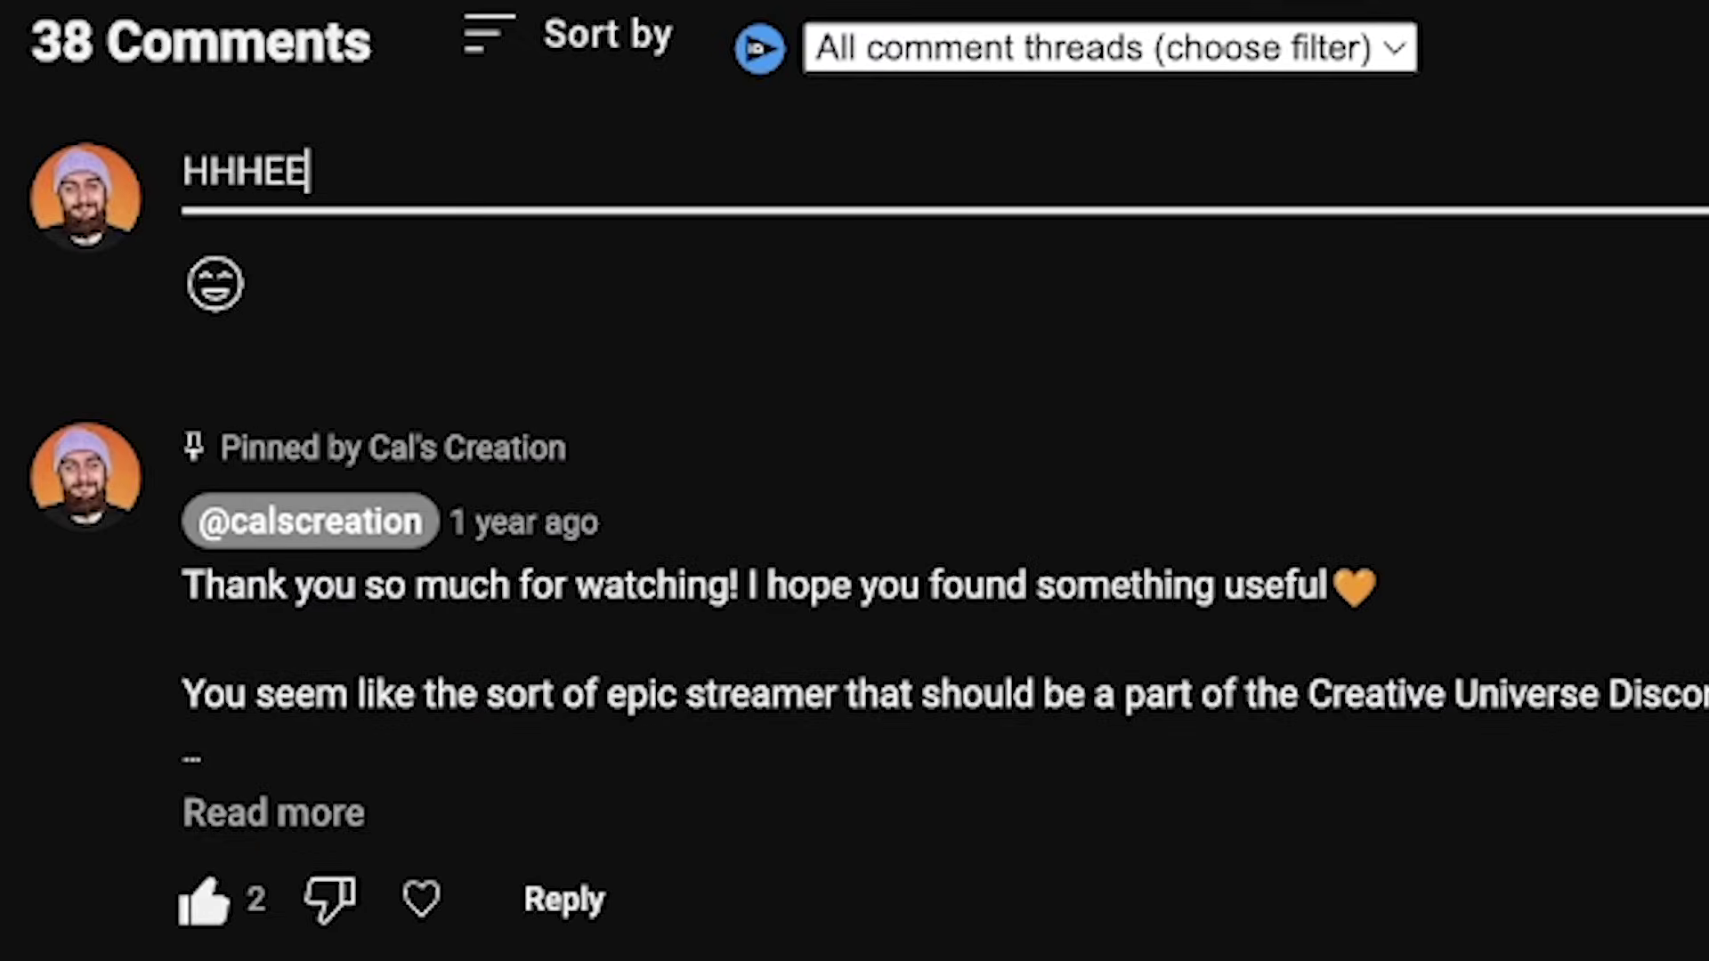
Type the drawn-out 'HHHEEEELLELLPPPPP' into the YouTube comment box without posting it
type("PPPPPP")
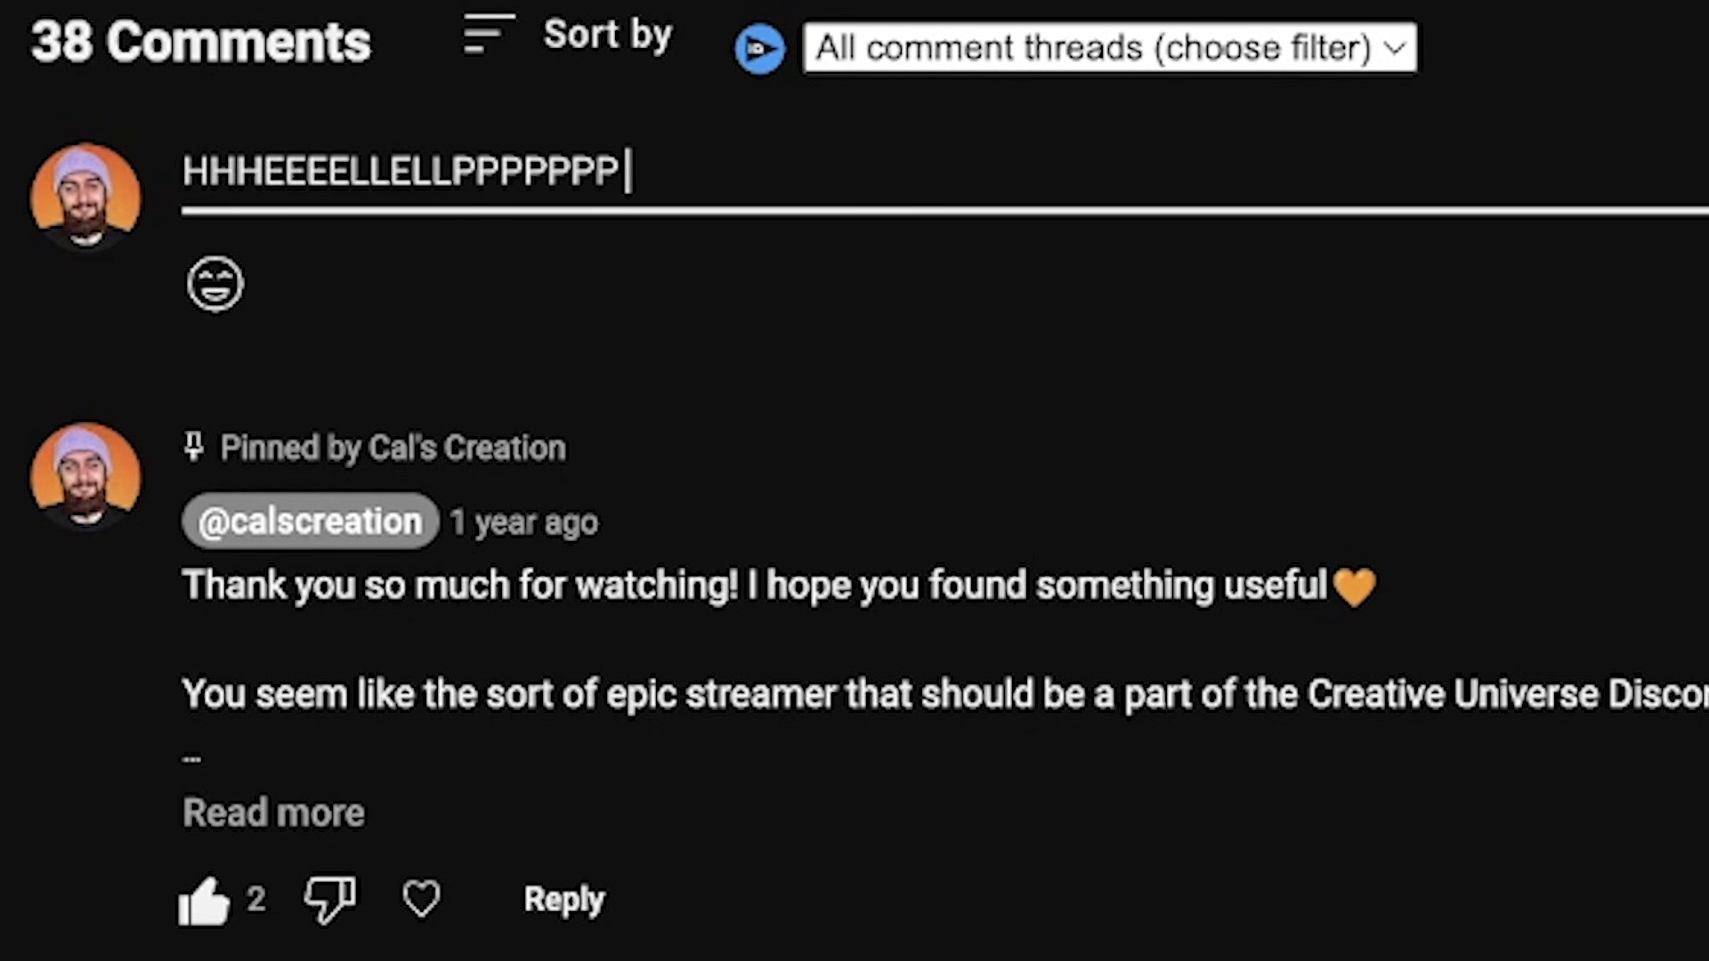